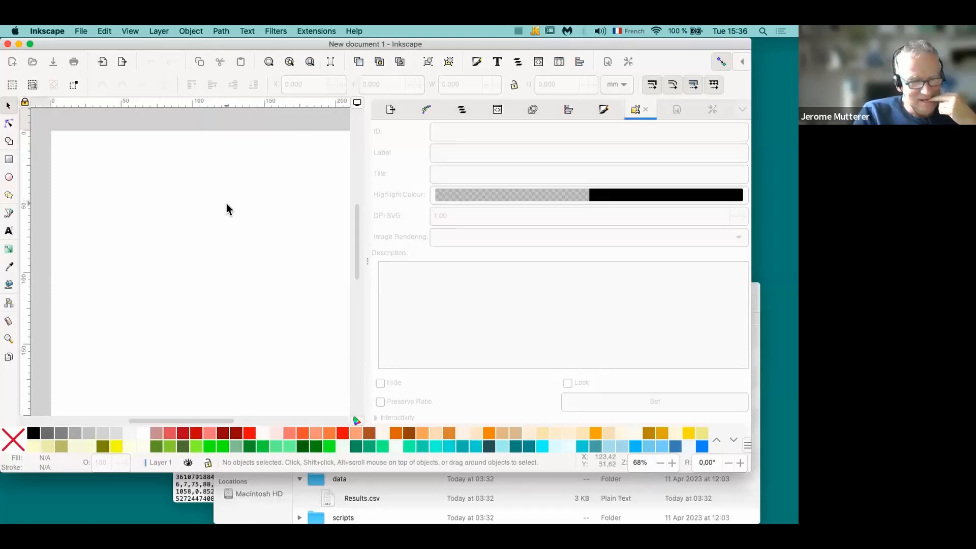
pyautogui.scroll(-1, 227, 204)
pyautogui.hscroll(2, 227, 203)
pyautogui.scroll(1, 226, 204)
pyautogui.hscroll(-1, 227, 204)
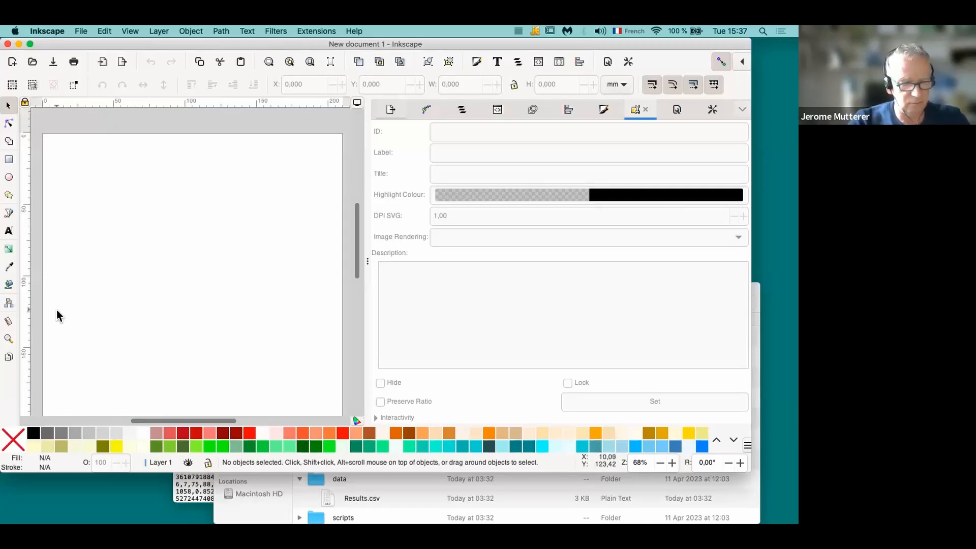
# Step: Add three freehand pages around the A4 page, the last one about 104 × 242 mm
pyautogui.click(8, 356)
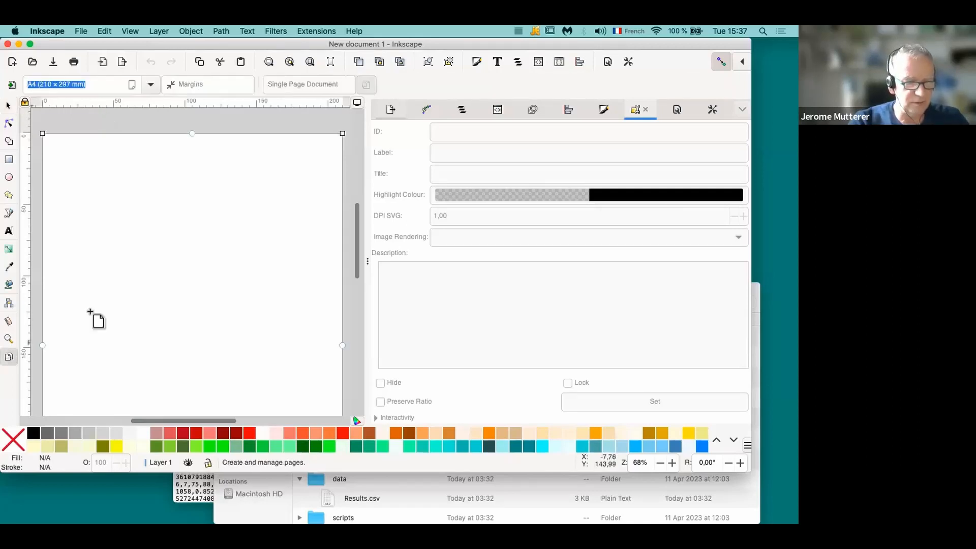
pyautogui.scroll(-5, 217, 266)
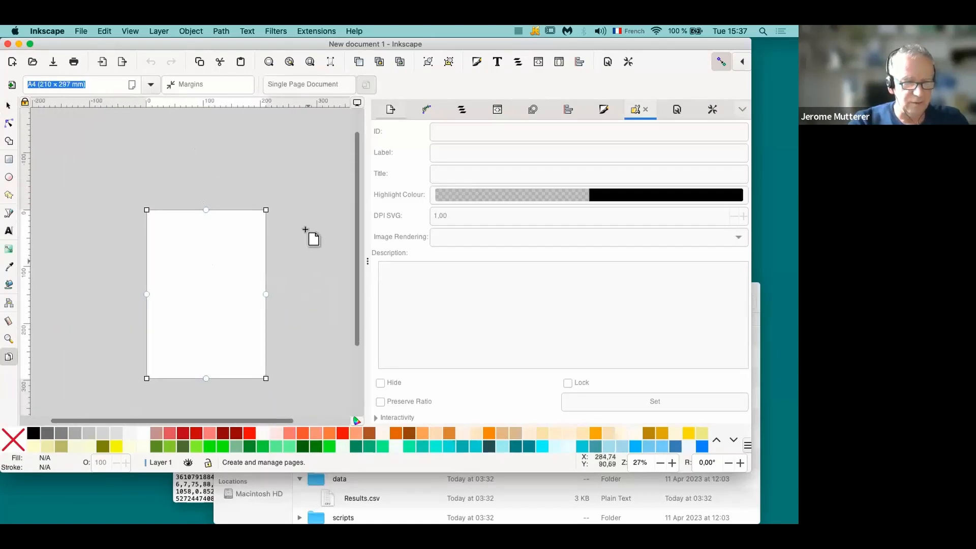
pyautogui.moveTo(286, 216); pyautogui.dragTo(349, 329)
pyautogui.moveTo(224, 135); pyautogui.dragTo(302, 190)
pyautogui.moveTo(69, 192); pyautogui.dragTo(130, 329)
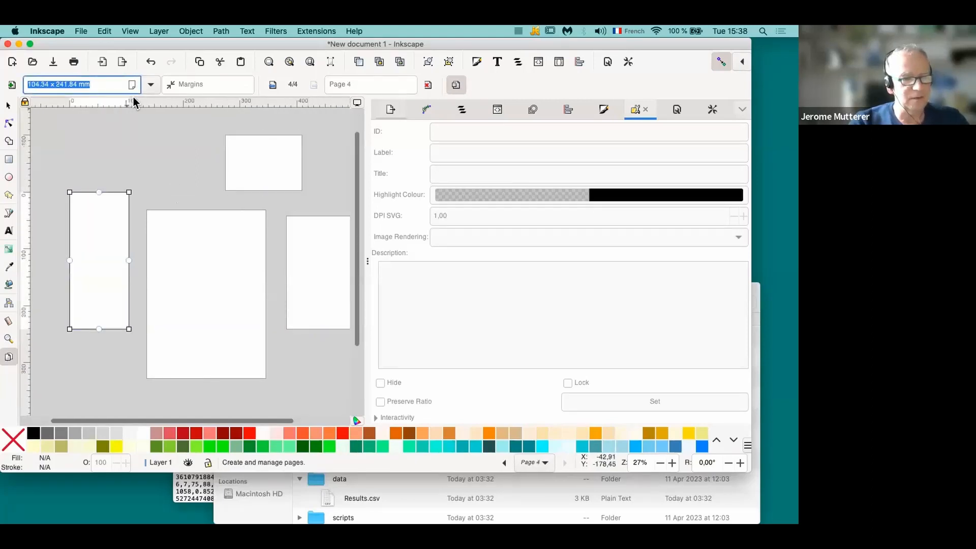
# Step: Change the size of the last added page to the A4 preset and leave page editing
pyautogui.click(151, 85)
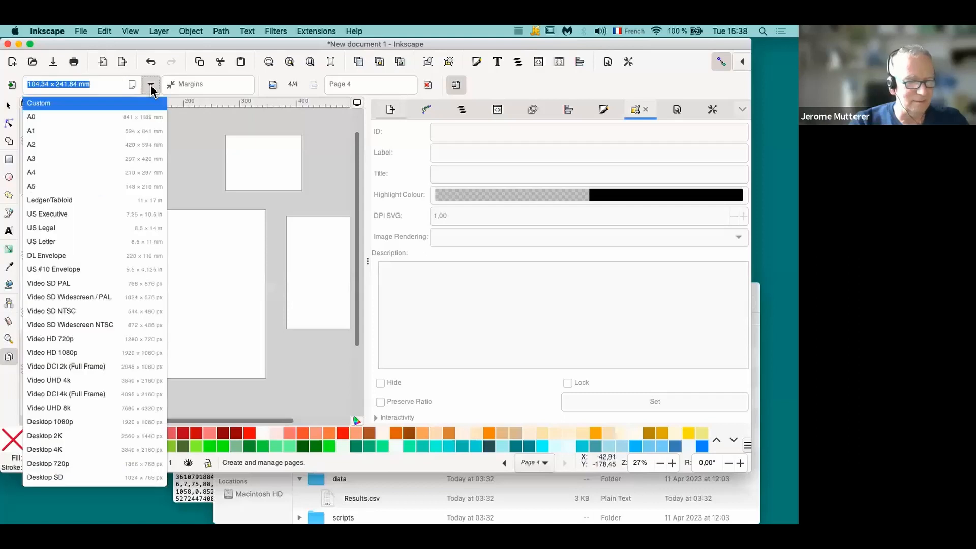
pyautogui.click(87, 173)
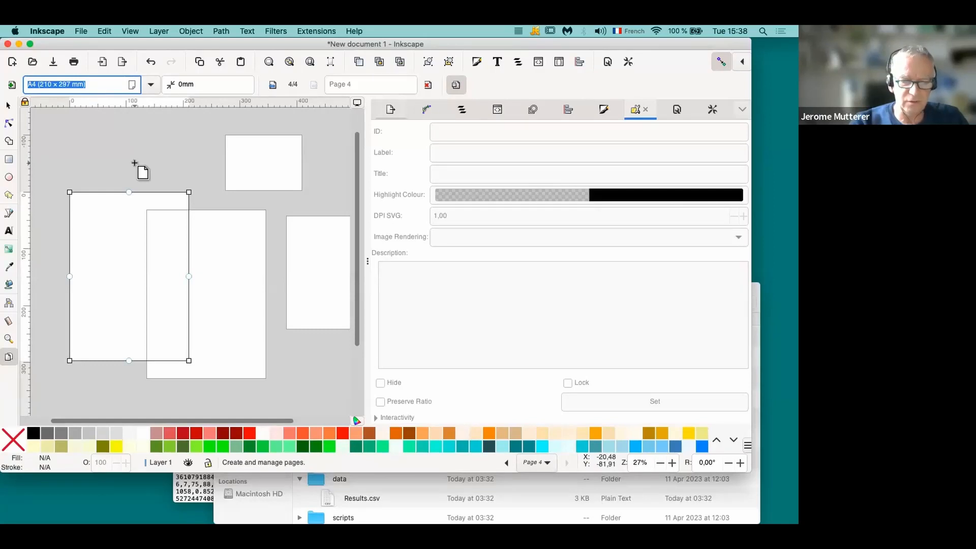
pyautogui.click(9, 106)
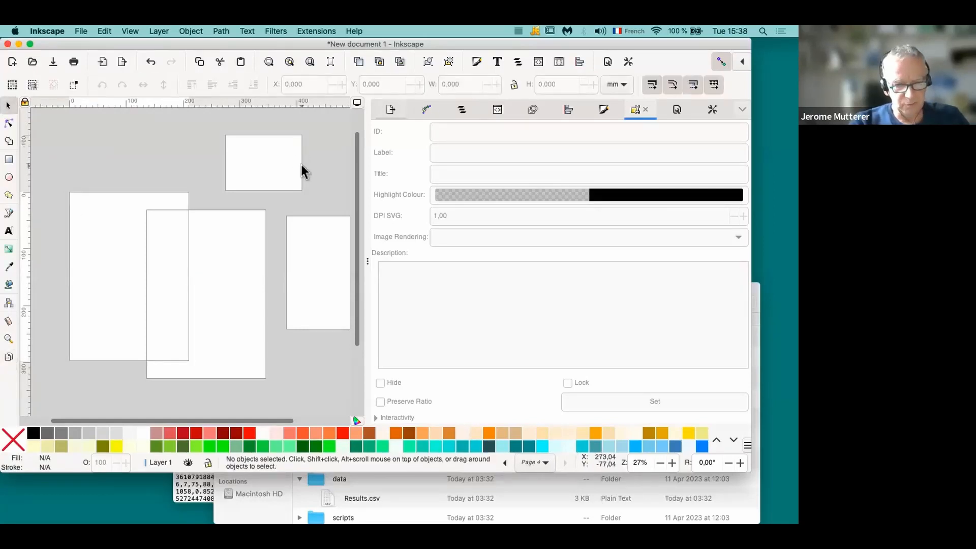
# Step: Review the layers and objects list, the align and distribute options, and the detailed snapping settings
pyautogui.click(521, 62)
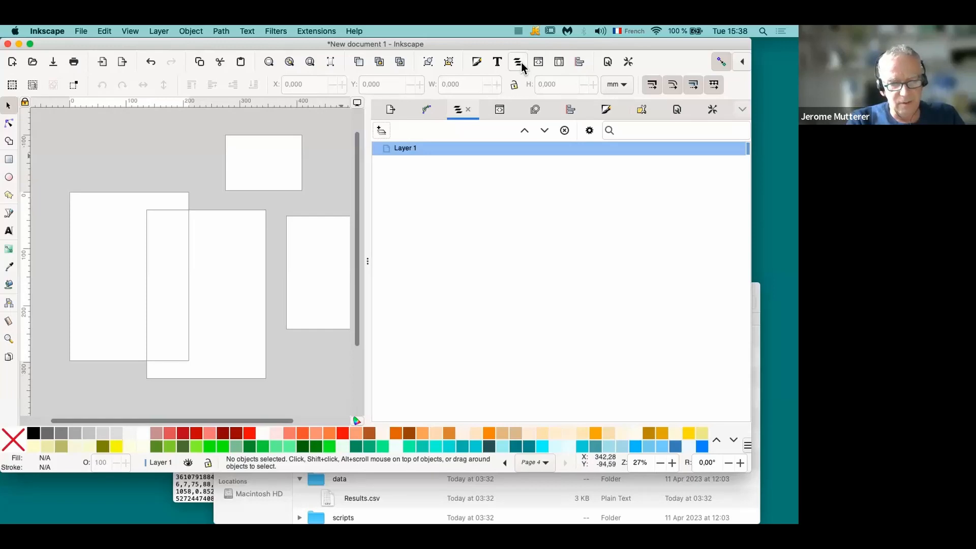
pyautogui.click(570, 110)
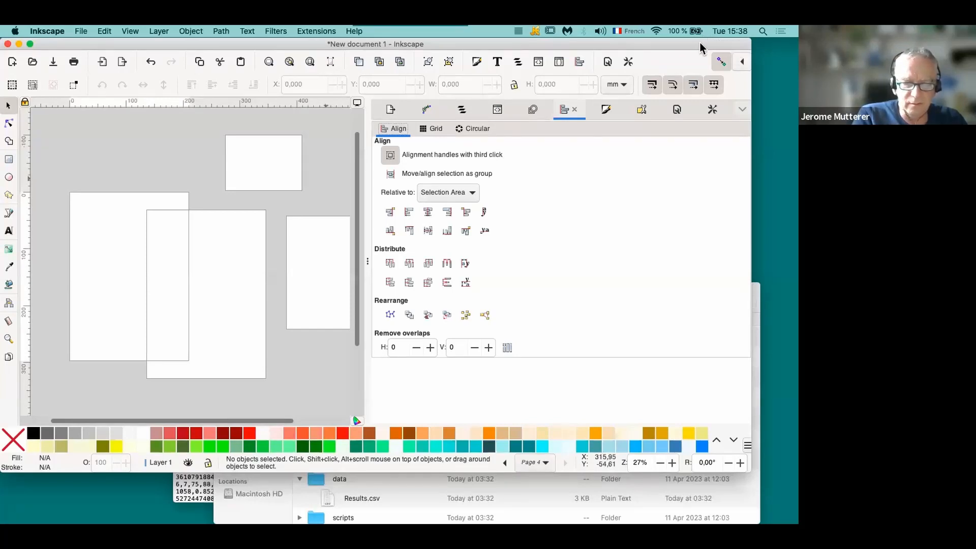
pyautogui.moveTo(703, 45); pyautogui.dragTo(578, 44)
pyautogui.click(619, 63)
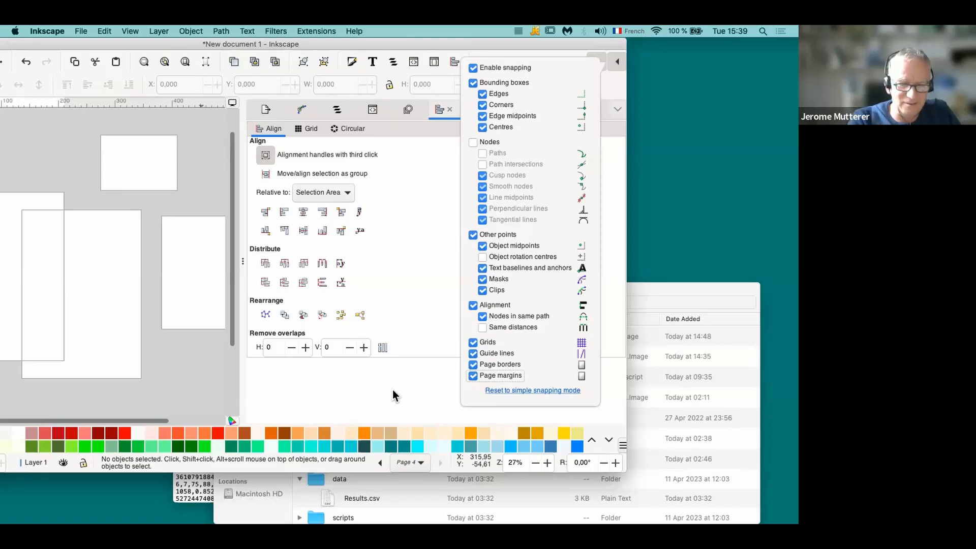
pyautogui.click(618, 63)
pyautogui.moveTo(538, 46); pyautogui.dragTo(678, 46)
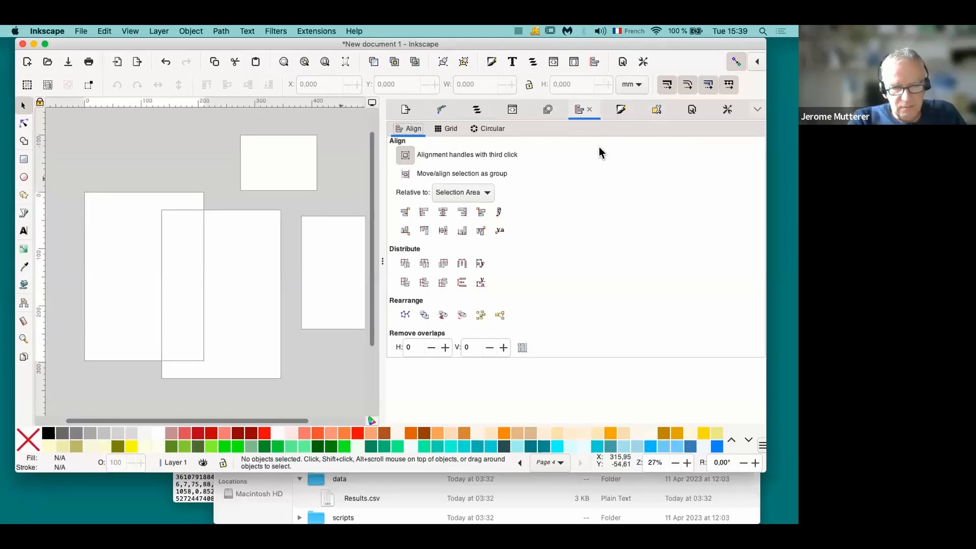
# Step: Show the object properties and draw a rectangle about 82 × 95 mm in the upper part of the first page
pyautogui.click(652, 111)
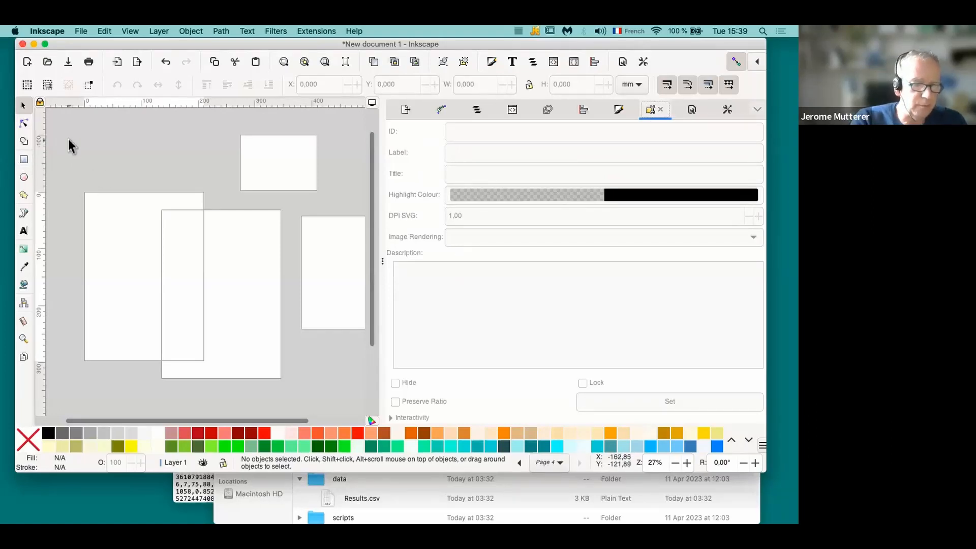
pyautogui.click(24, 160)
pyautogui.moveTo(217, 223); pyautogui.dragTo(264, 276)
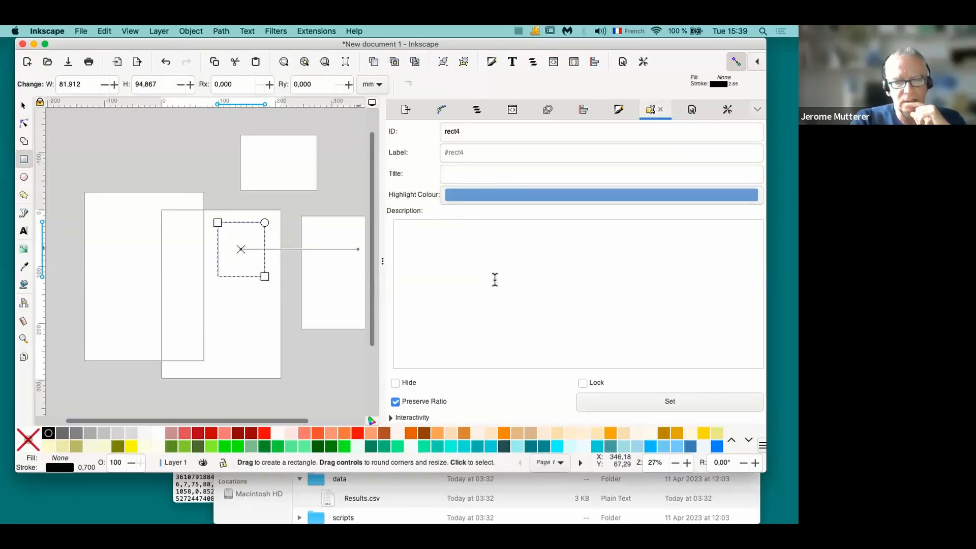
# Step: Save the document as drawing.svg
pyautogui.click(424, 232)
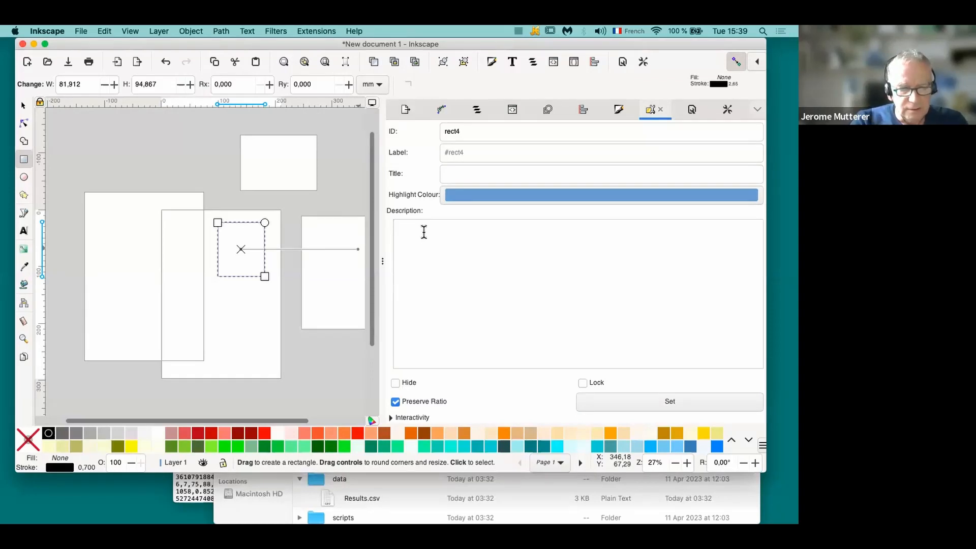
pyautogui.press('super+s')
pyautogui.press('Return')
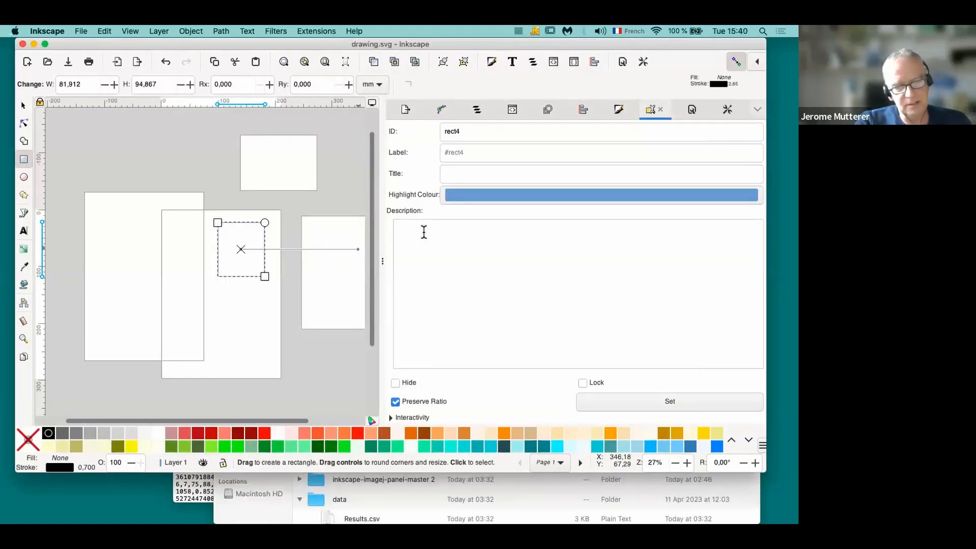
# Step: Enter run("Blobs"); as the rectangle's description and apply it to the object's properties
pyautogui.write('run(')
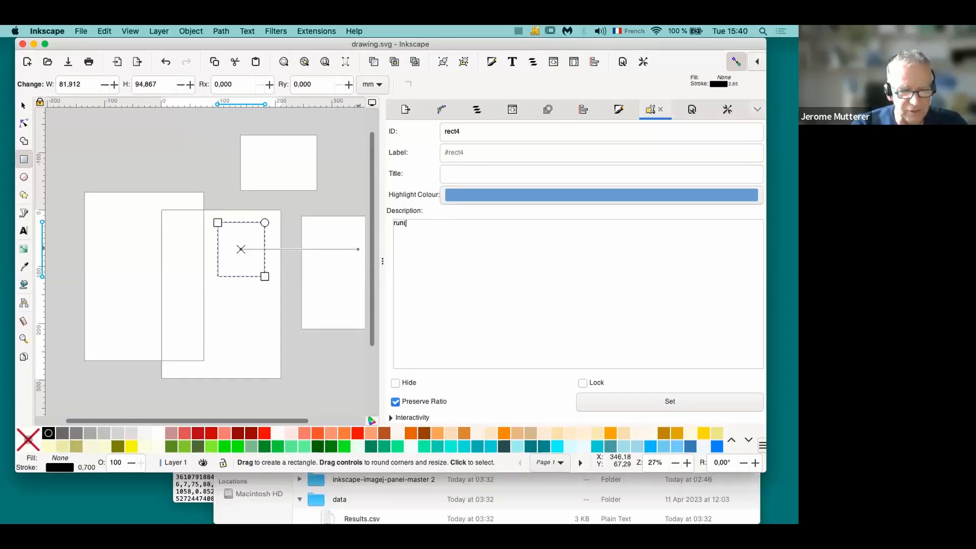
pyautogui.write('"Blo')
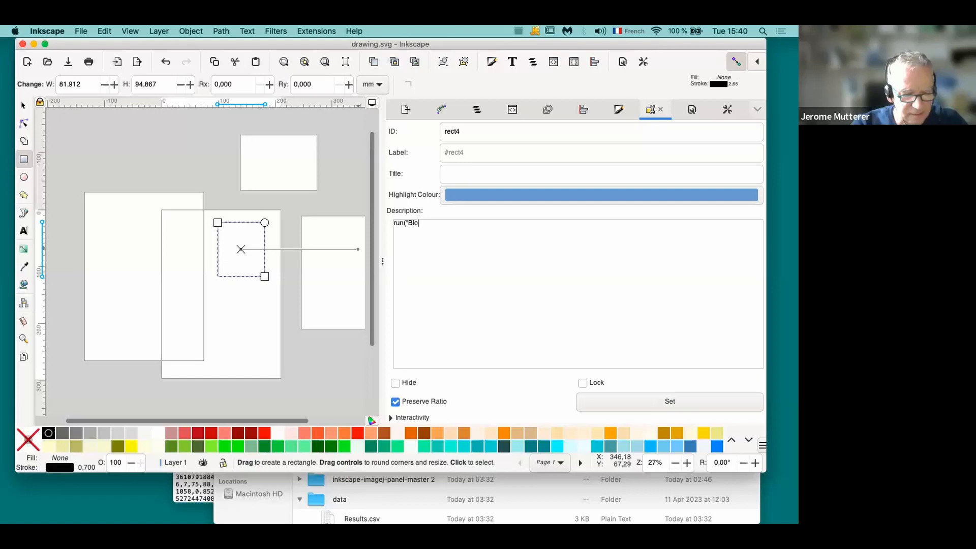
pyautogui.write('bs");')
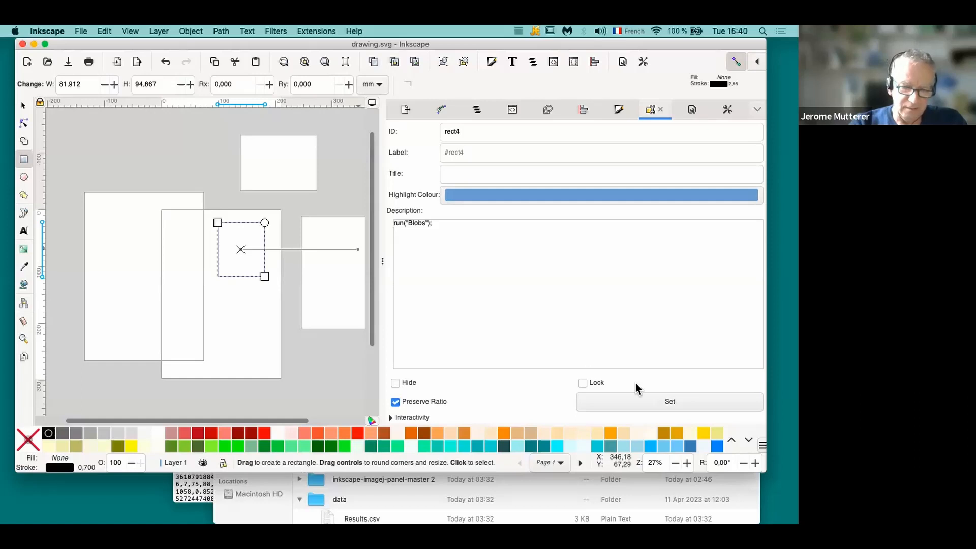
pyautogui.click(651, 402)
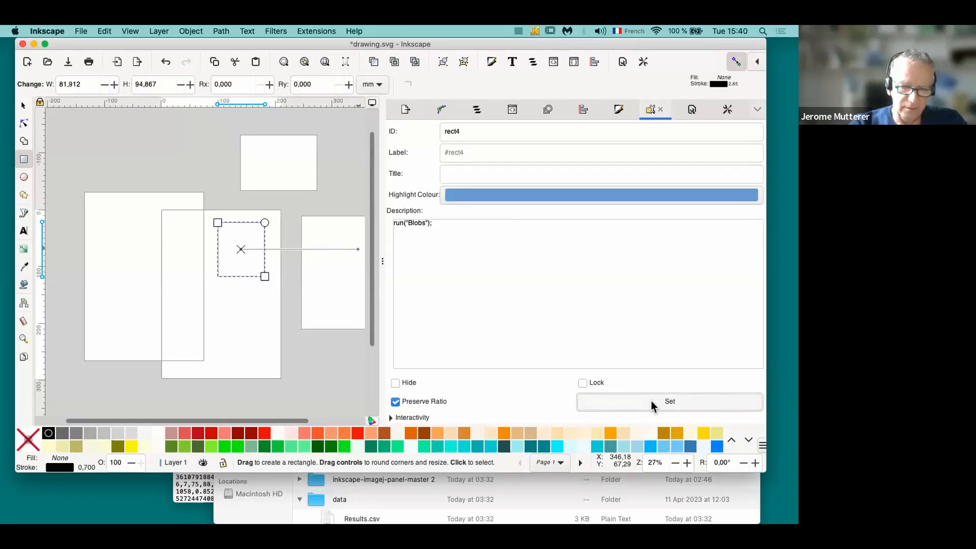
# Step: Run the ImageJ Macro Panel extension on the rectangle with embedded images and a scale bar, and deselect the generated image
pyautogui.click(312, 31)
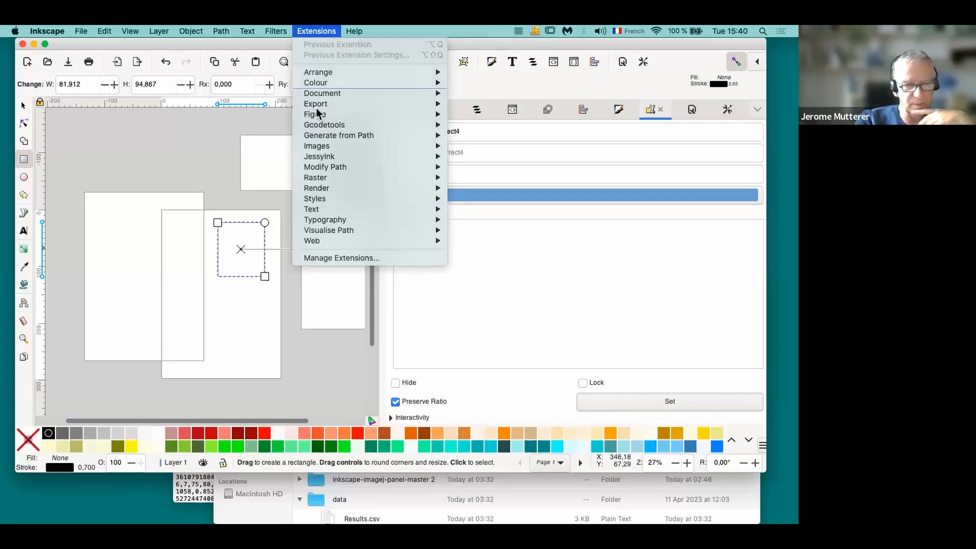
pyautogui.moveTo(318, 117)
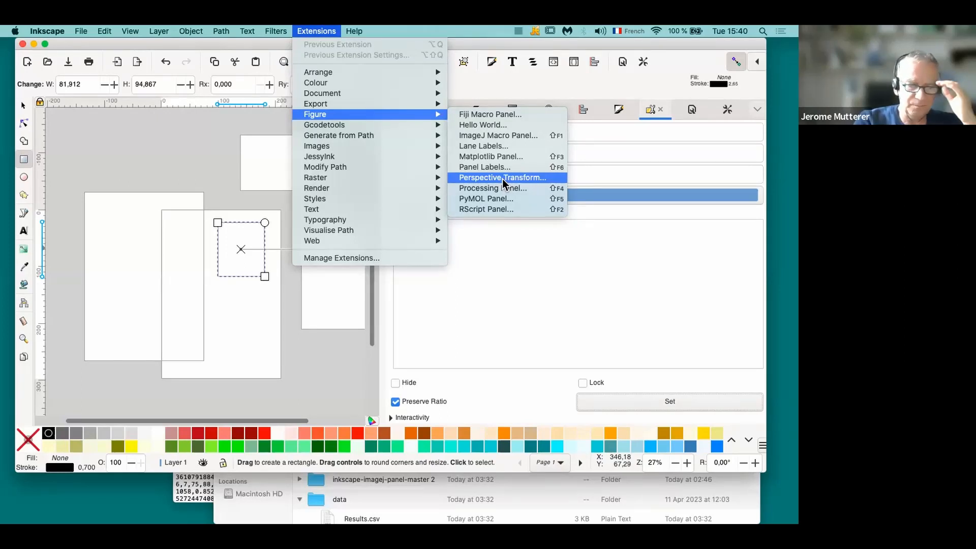
pyautogui.click(514, 136)
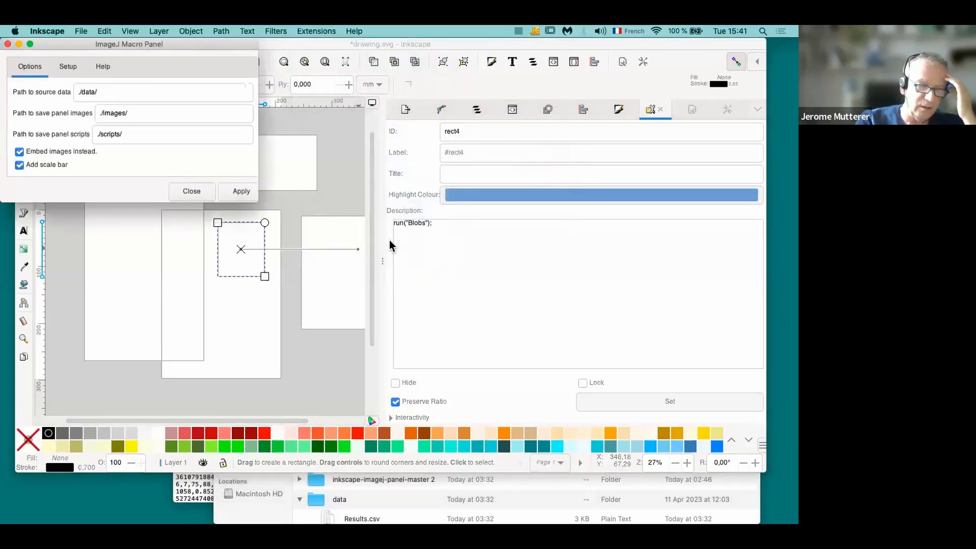
pyautogui.click(242, 192)
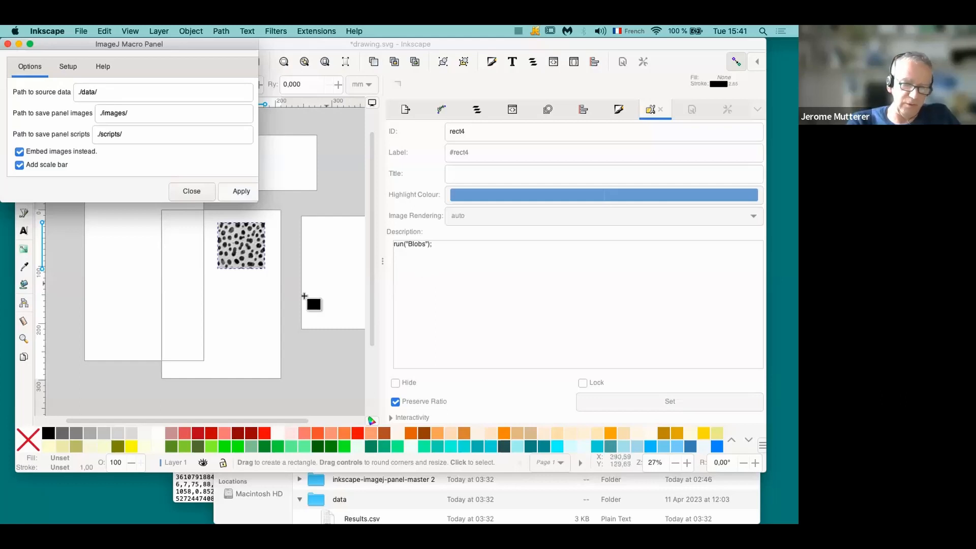
pyautogui.click(370, 42)
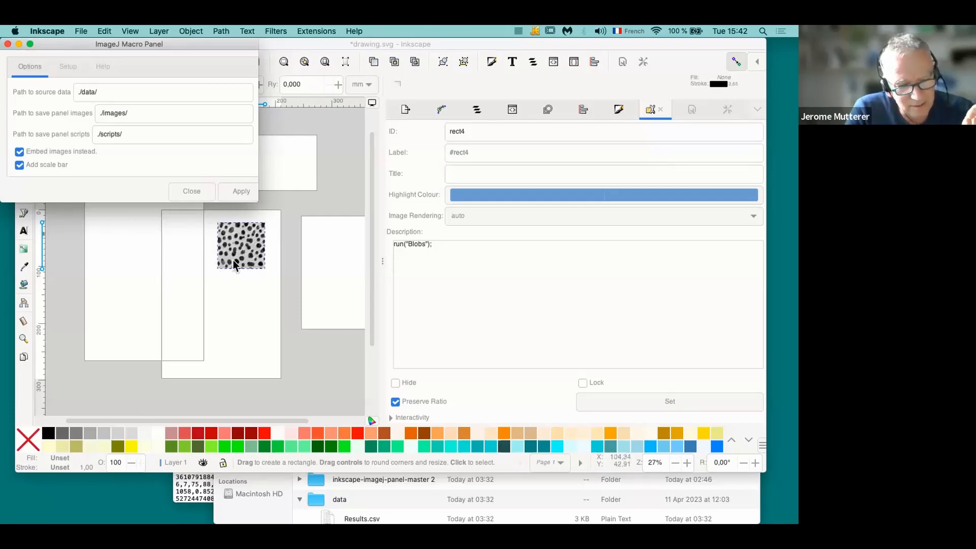
pyautogui.click(249, 291)
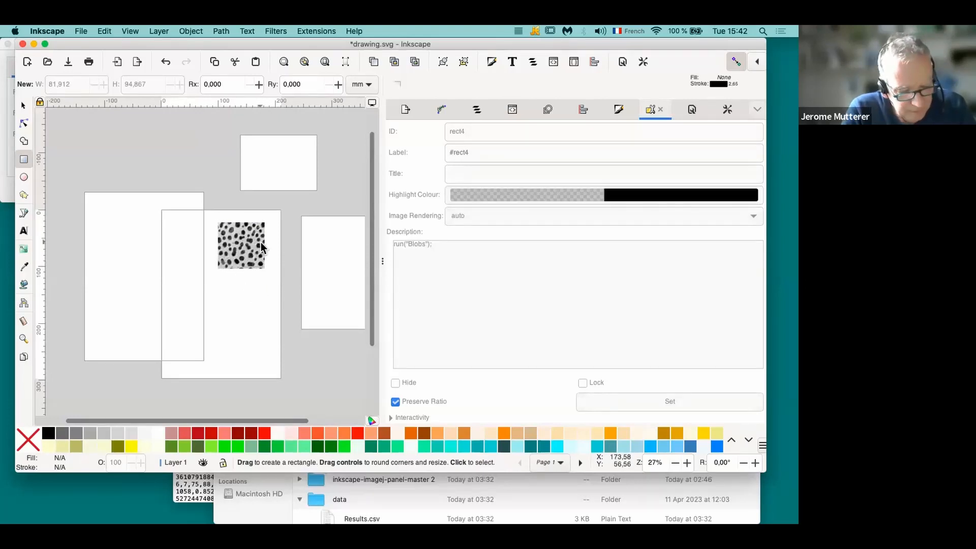
# Step: Select the blobs image and set its image rendering to pixelated
pyautogui.scroll(4, 261, 246)
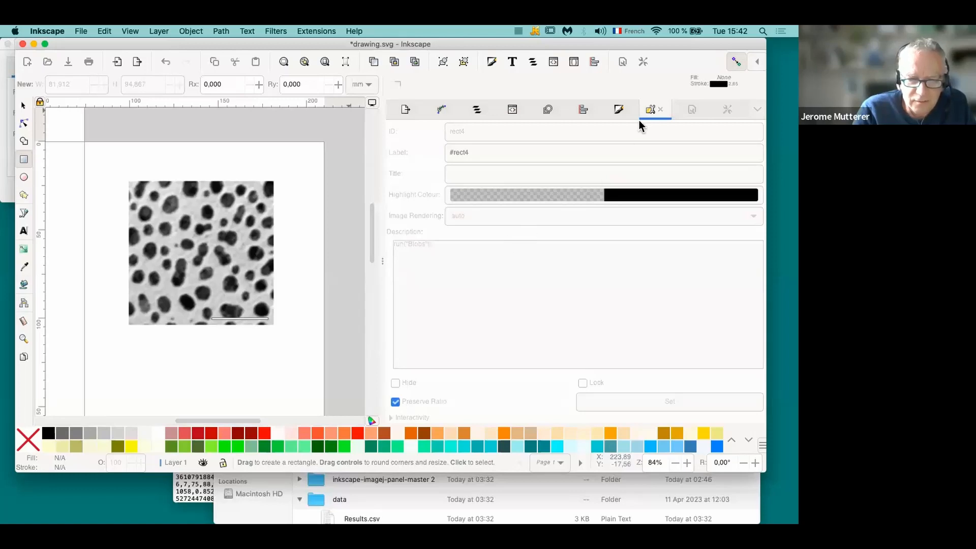
pyautogui.click(652, 109)
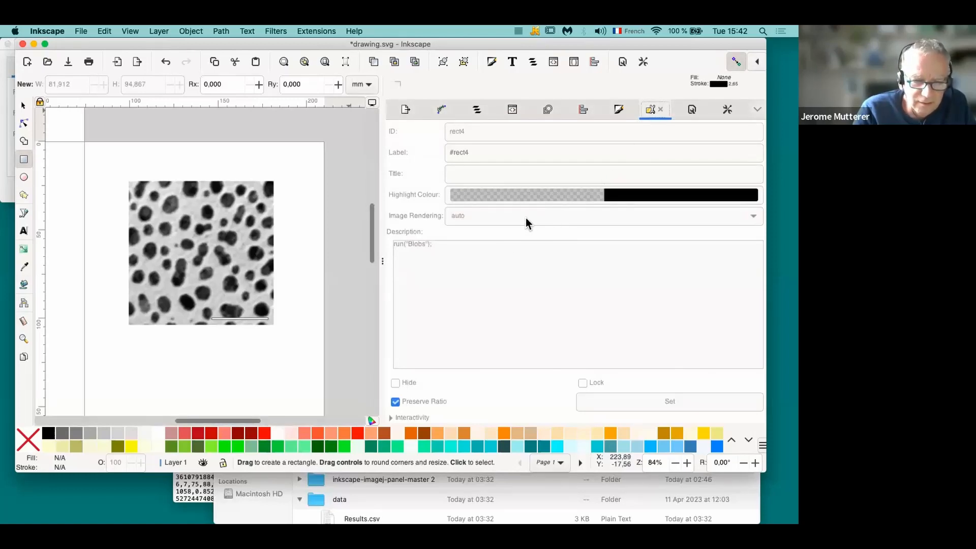
pyautogui.click(24, 106)
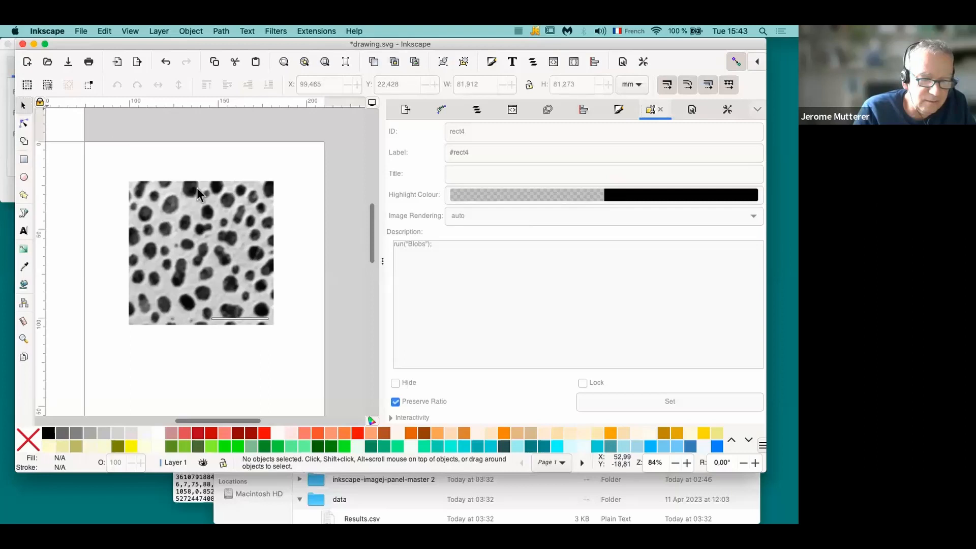
pyautogui.click(220, 220)
pyautogui.click(480, 220)
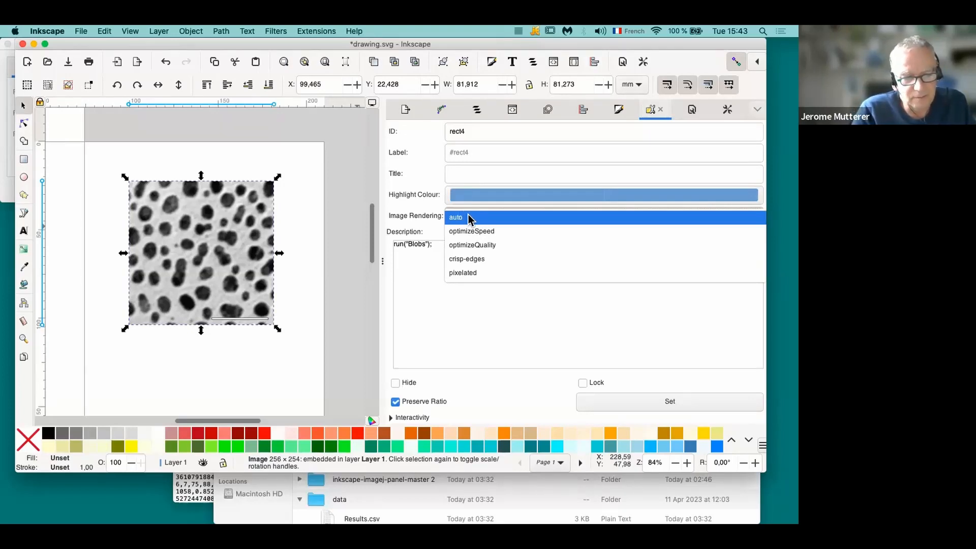
pyautogui.click(466, 272)
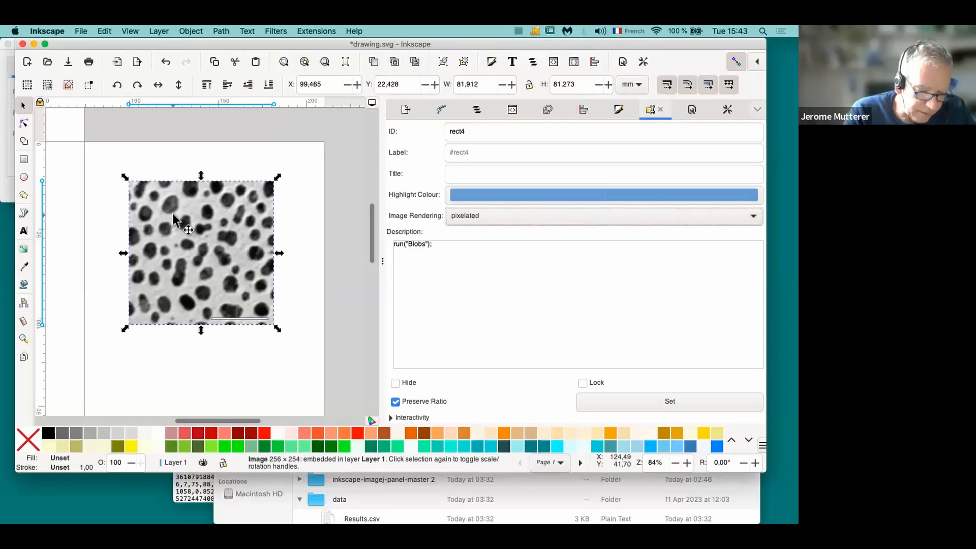
# Step: Inspect the blobs image at pixel level and set its image rendering to optimizeQuality
pyautogui.scroll(6, 173, 220)
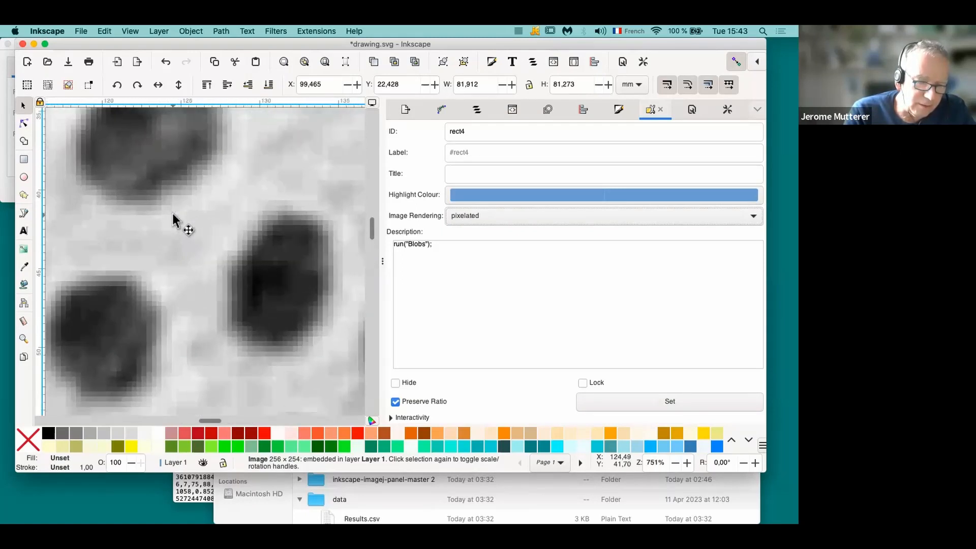
pyautogui.scroll(2, 174, 220)
pyautogui.scroll(-3, 174, 220)
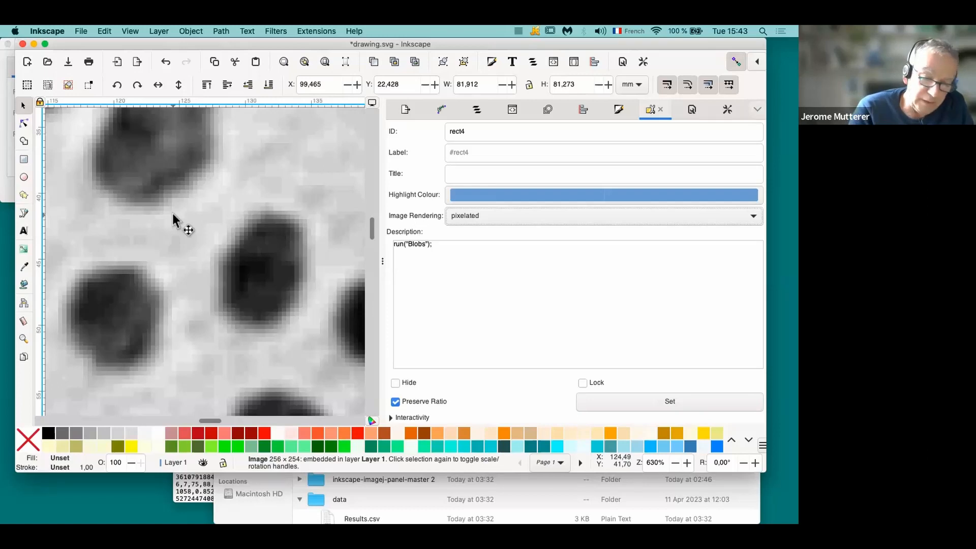
pyautogui.click(467, 217)
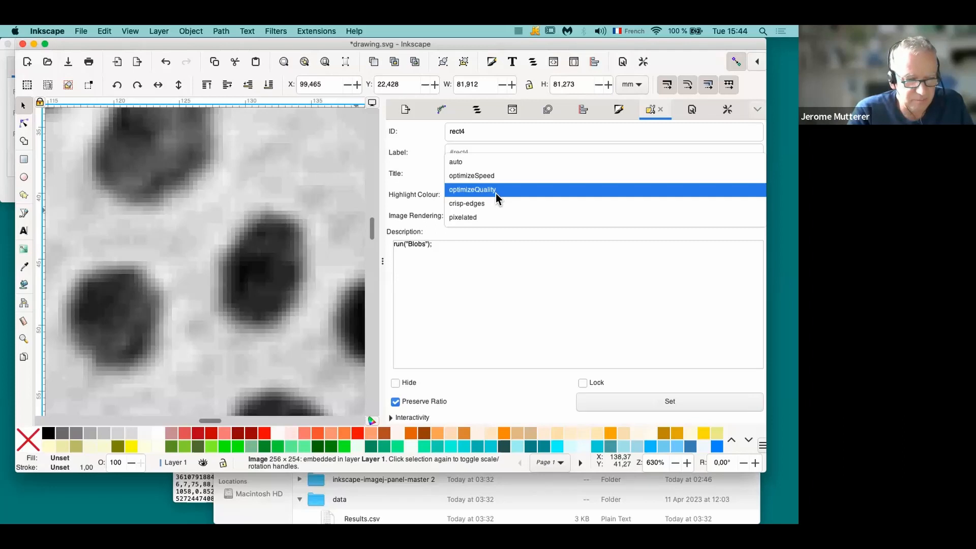
pyautogui.click(496, 194)
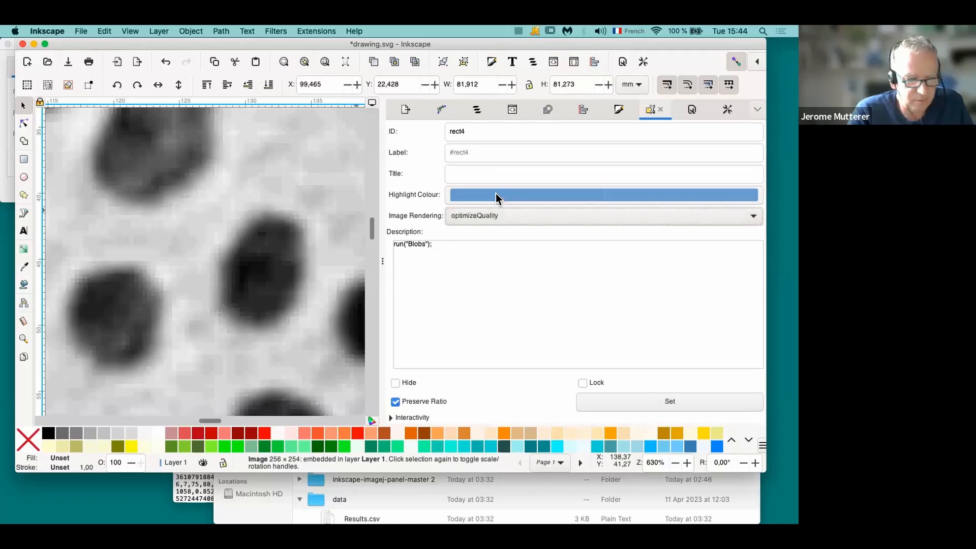
# Step: Set the blobs image's rendering to pixelated
pyautogui.click(493, 218)
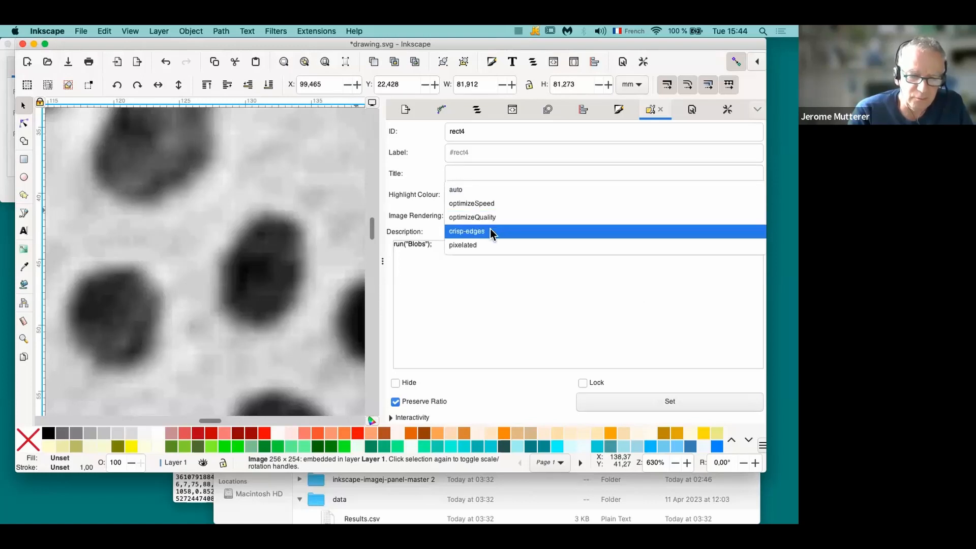
pyautogui.click(484, 242)
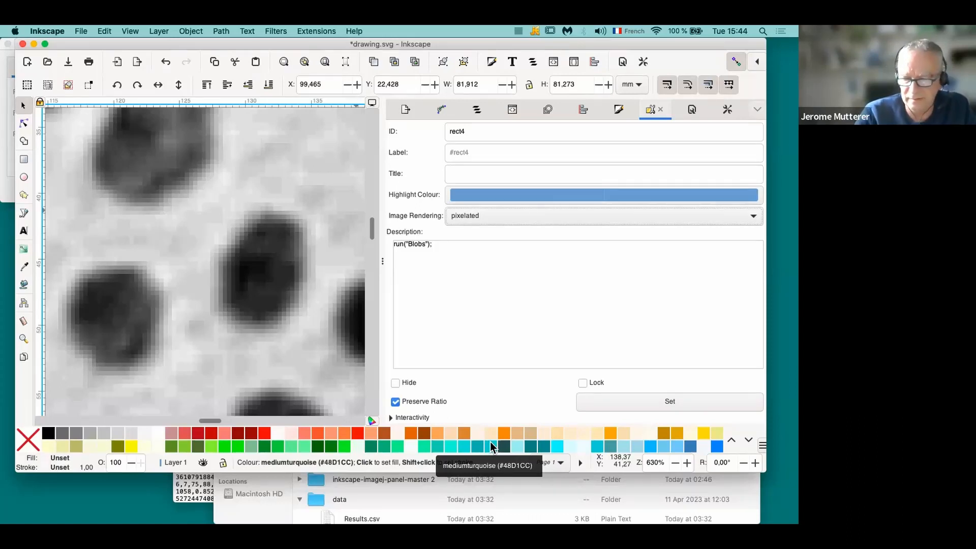
pyautogui.moveTo(140, 46)
pyautogui.mouseDown()
pyautogui.moveTo(155, 133)
pyautogui.moveTo(131, 37)
pyautogui.mouseUp()
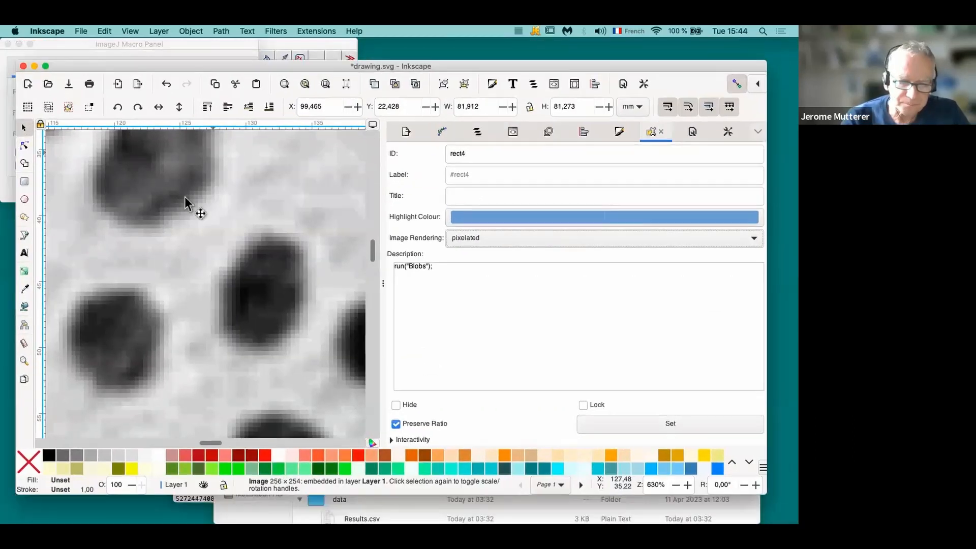
# Step: Draw a rectangle about 82 mm wide and 76 mm high directly below the blobs image
pyautogui.scroll(-10, 186, 204)
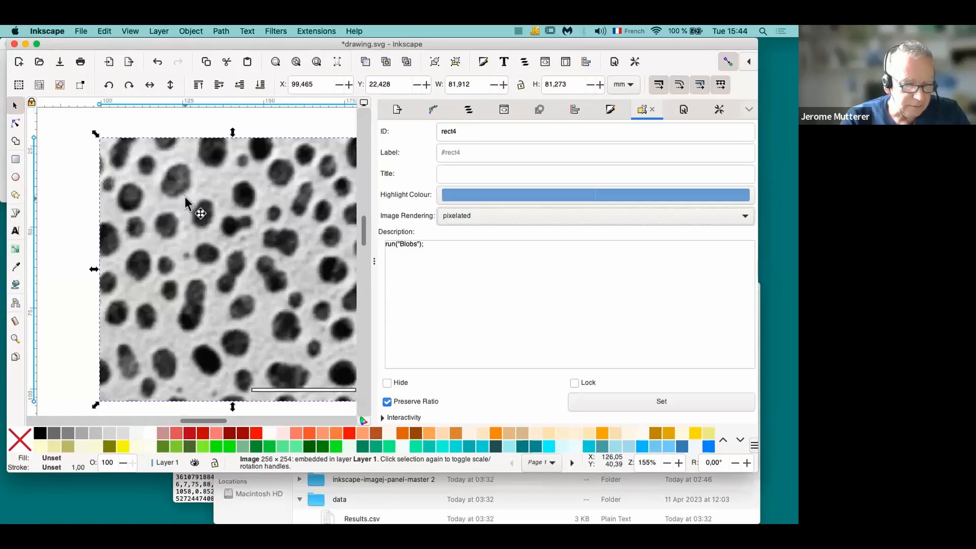
pyautogui.click(15, 159)
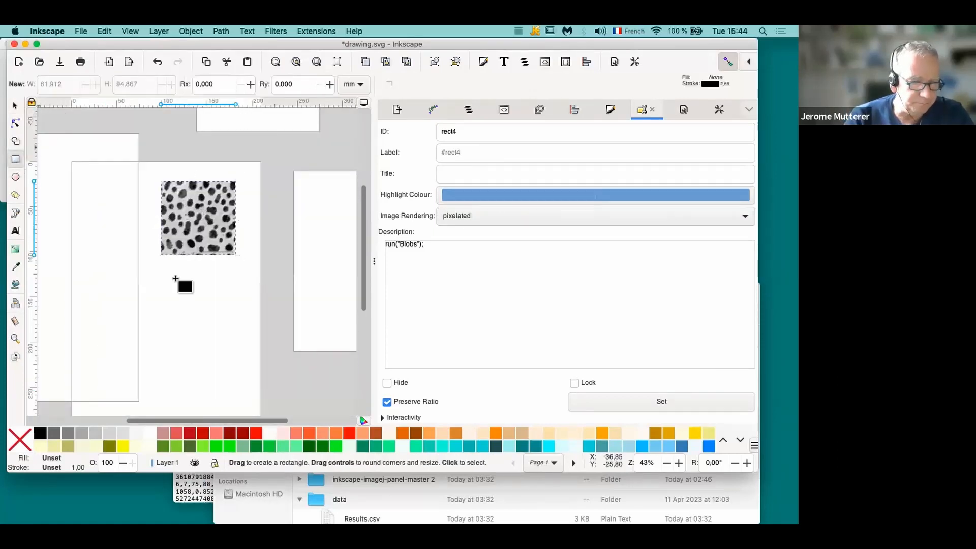
pyautogui.moveTo(161, 274); pyautogui.dragTo(235, 343)
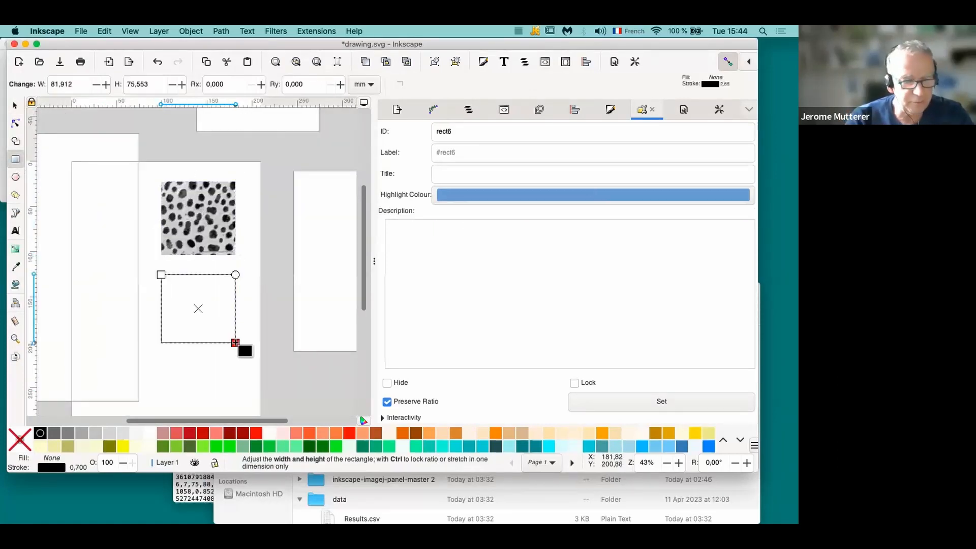
# Step: Run the Matplotlib Panel extension on the new rectangle at 1200 dpi, deselect the generated plot and inspect it up close
pyautogui.click(310, 32)
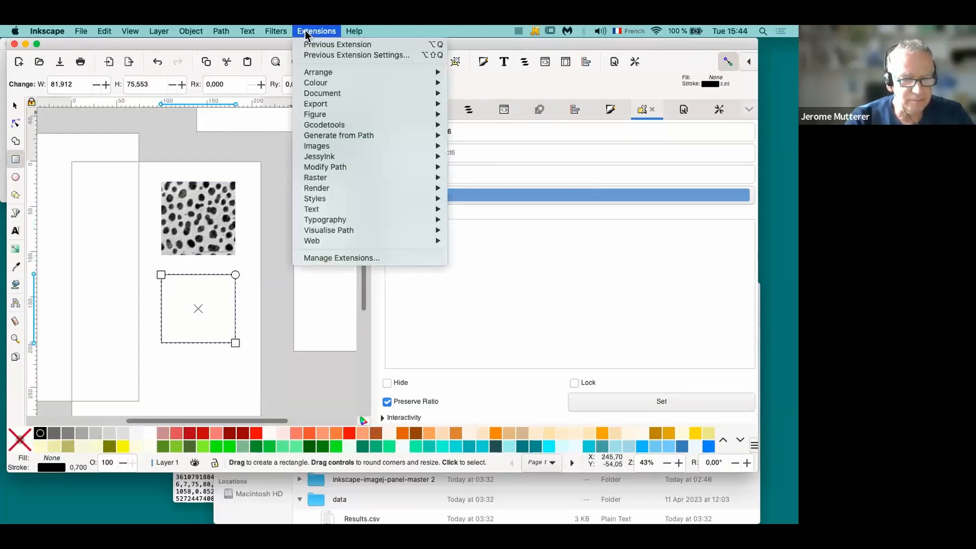
pyautogui.moveTo(331, 119)
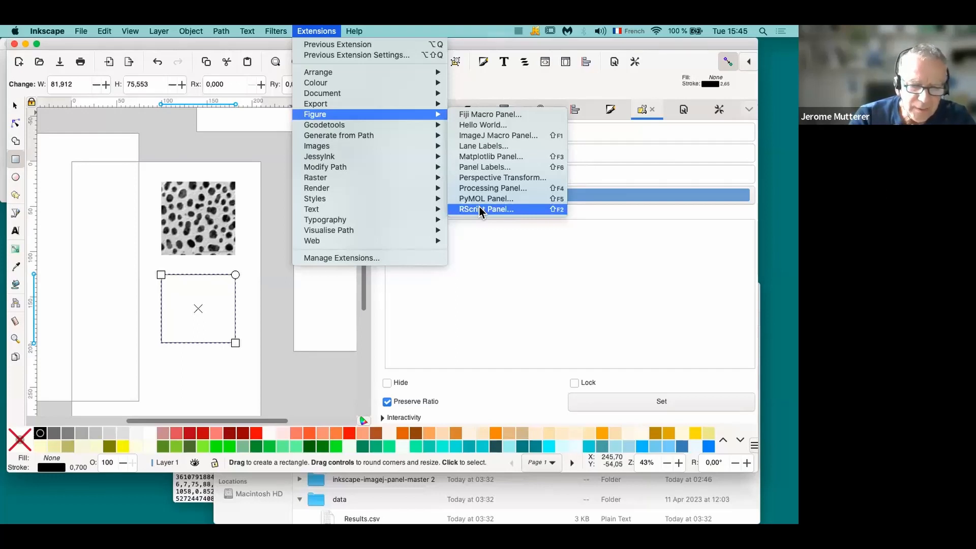
pyautogui.click(501, 157)
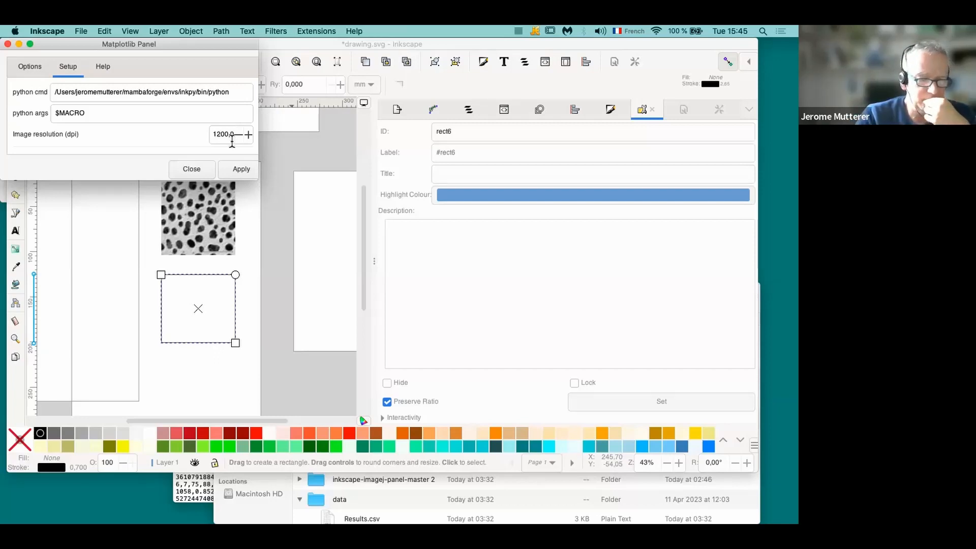
pyautogui.click(239, 173)
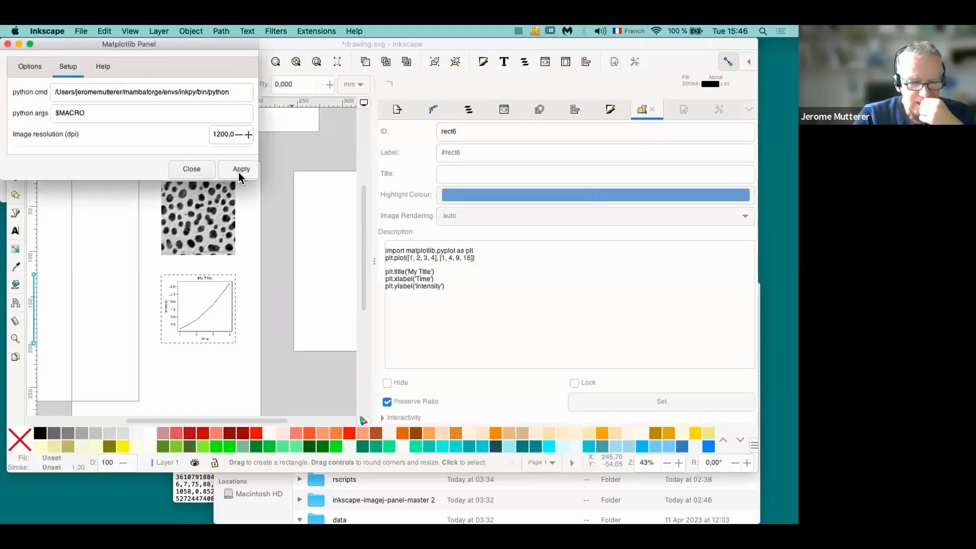
pyautogui.click(213, 364)
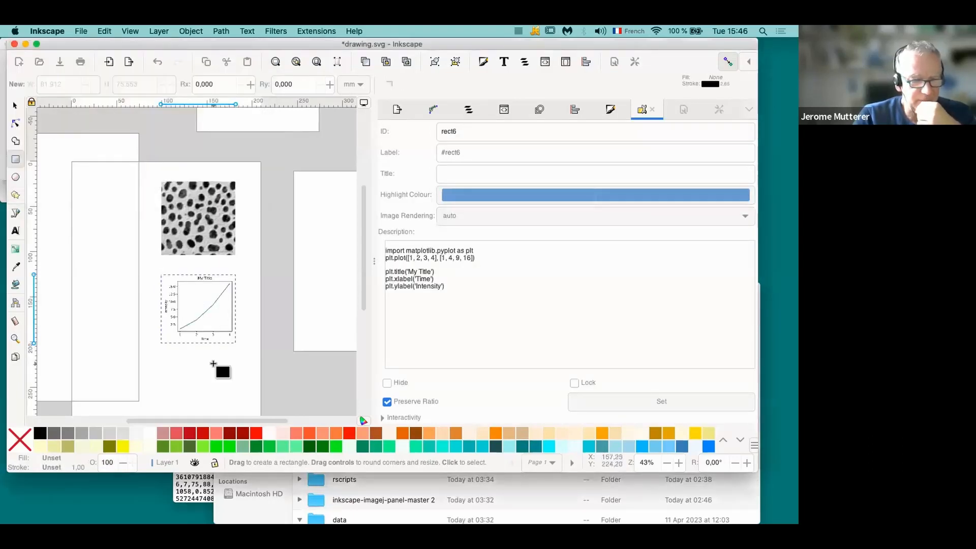
pyautogui.scroll(3, 213, 318)
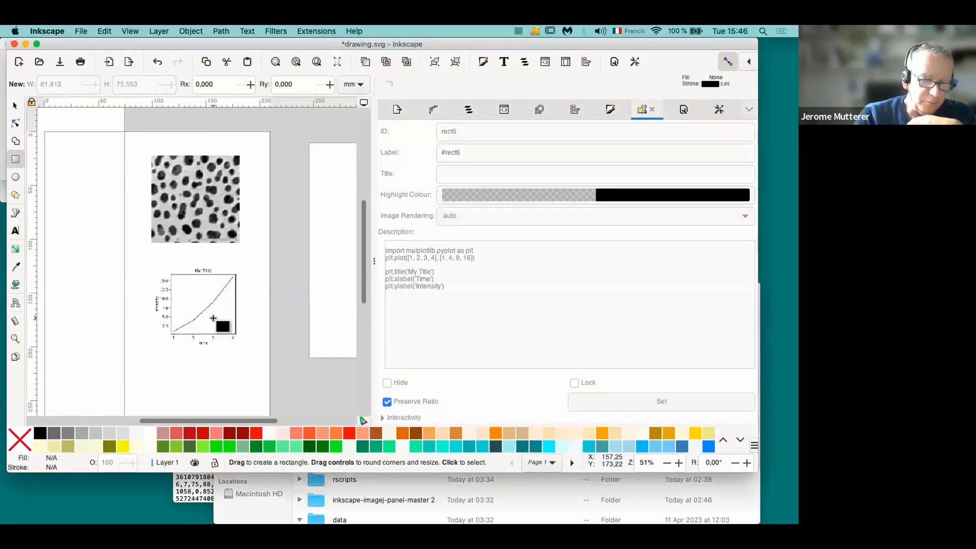
pyautogui.scroll(1, 213, 319)
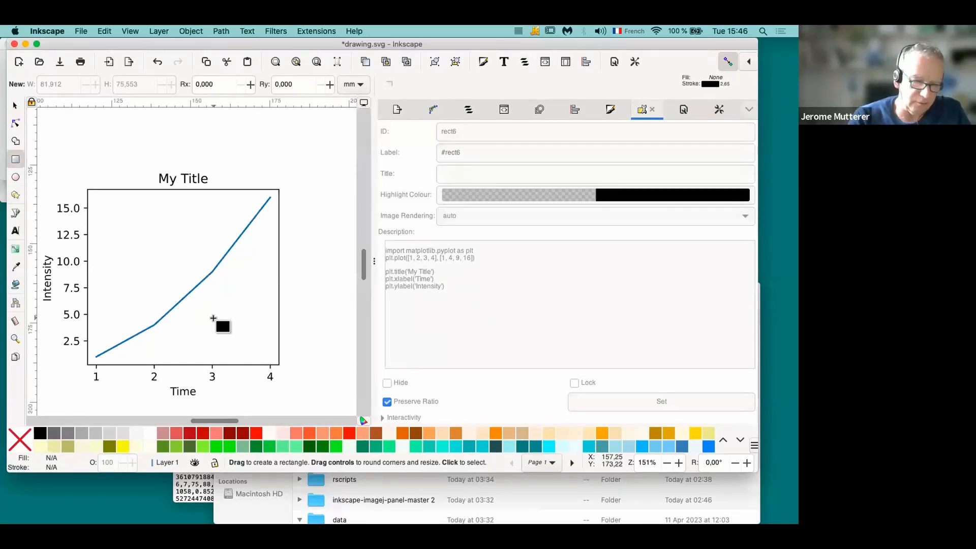
pyautogui.scroll(-1, 214, 318)
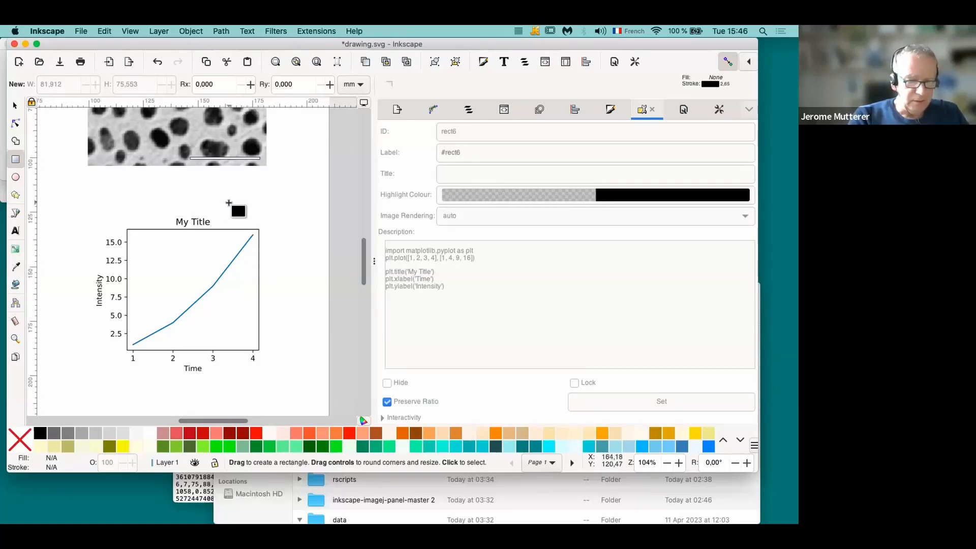
# Step: Move the drawing window clear of the Matplotlib Panel dialog and select the generated plot
pyautogui.moveTo(254, 44); pyautogui.dragTo(279, 278)
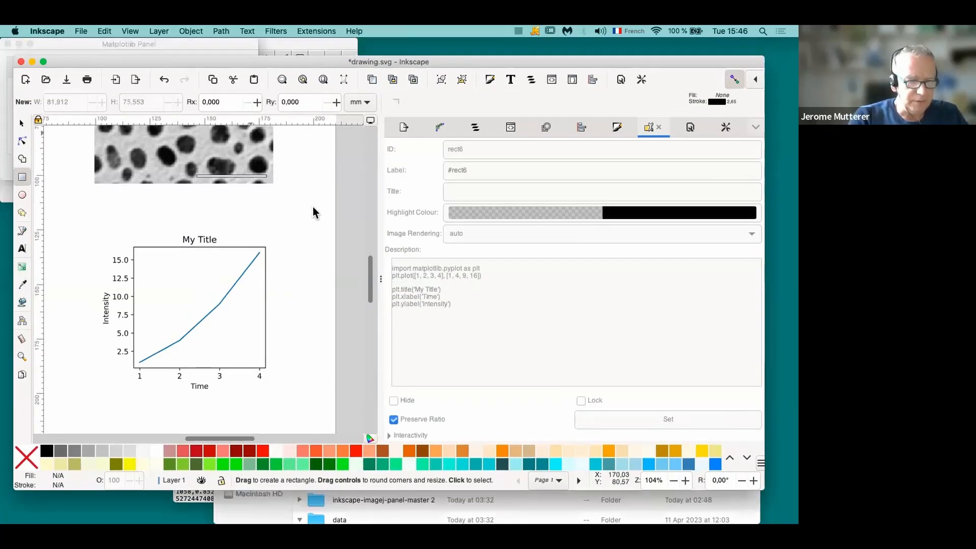
pyautogui.moveTo(227, 205); pyautogui.dragTo(227, 206)
pyautogui.click(73, 271)
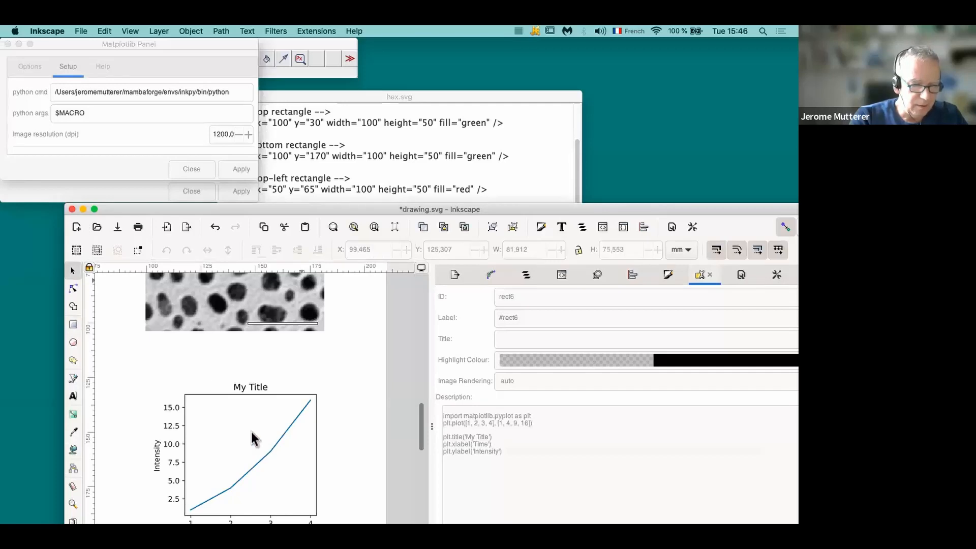
pyautogui.click(245, 478)
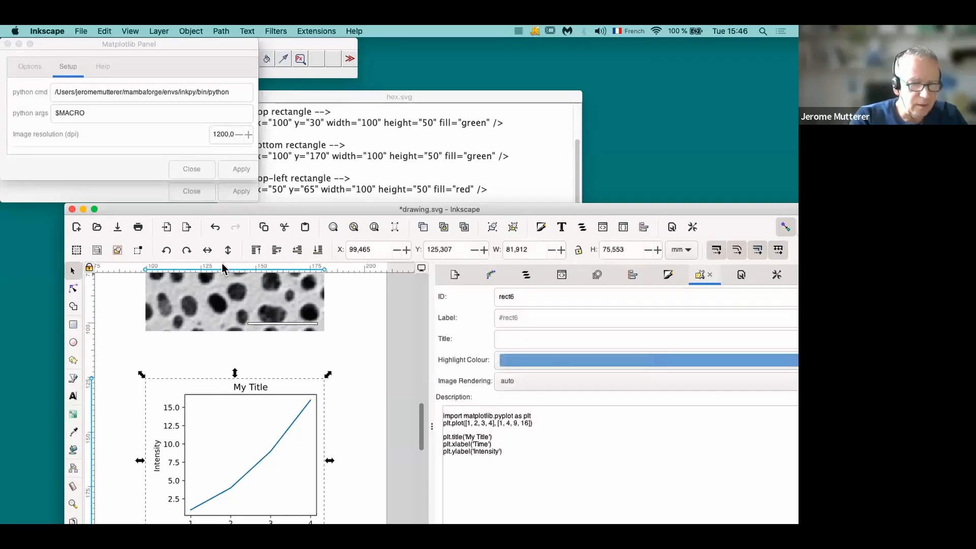
# Step: Regenerate the selected plot with the Matplotlib Panel image resolution set to 72 dpi and inspect its title up close
pyautogui.click(227, 128)
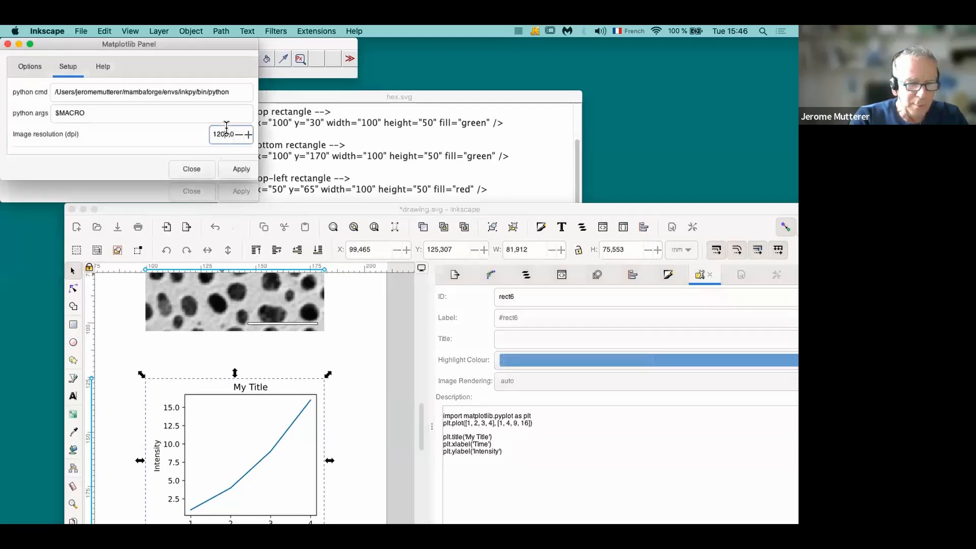
pyautogui.doubleClick(227, 136)
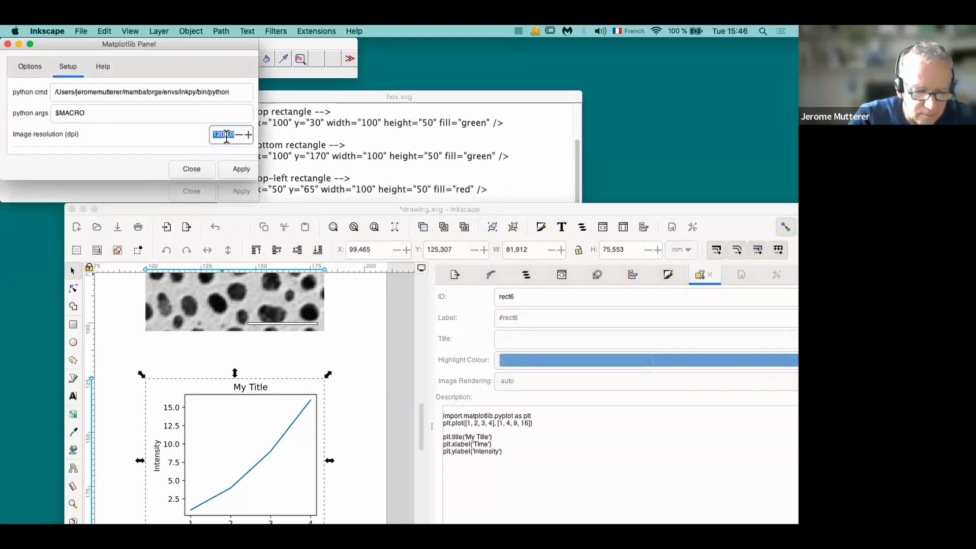
pyautogui.write('72')
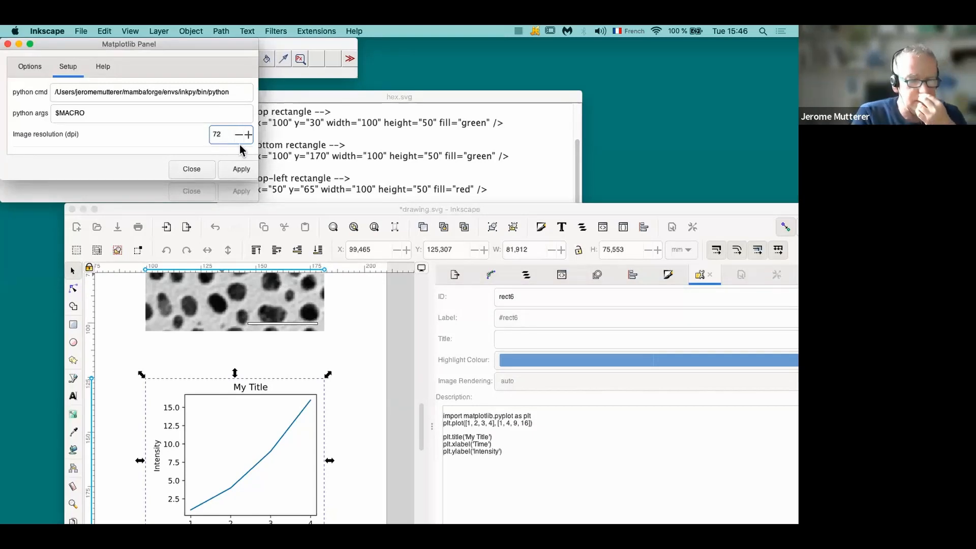
pyautogui.click(240, 169)
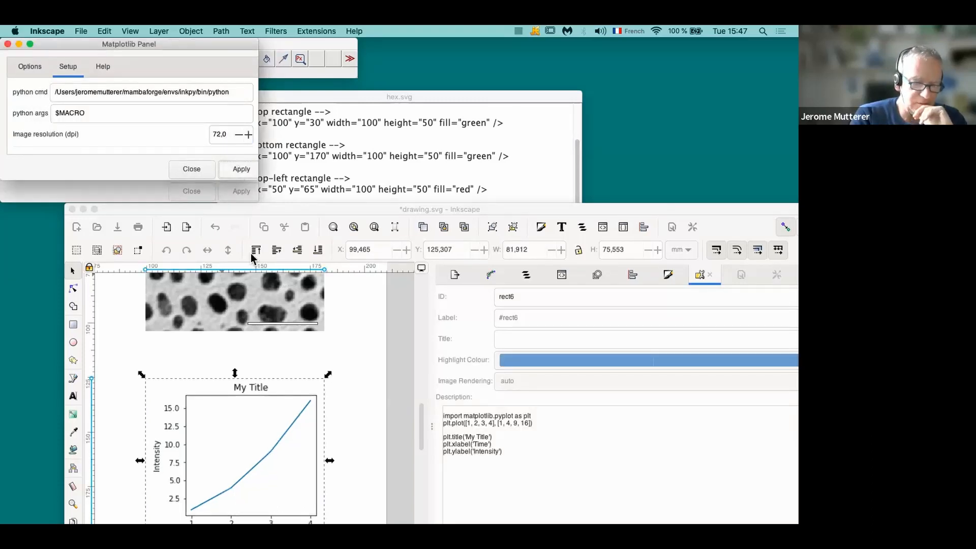
pyautogui.scroll(4, 243, 414)
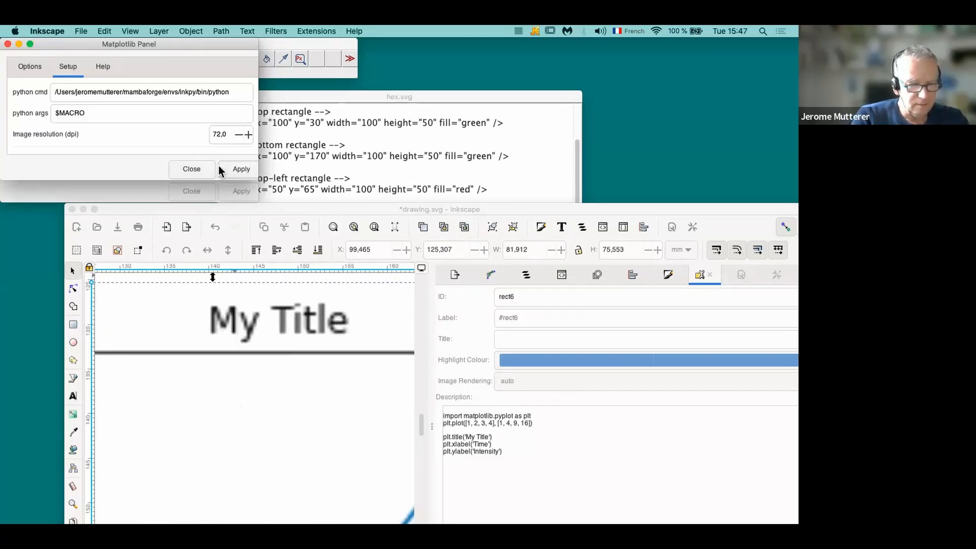
# Step: Regenerate the selected plot at an image resolution of 300 dpi and bring the drawing window back in front
pyautogui.click(224, 134)
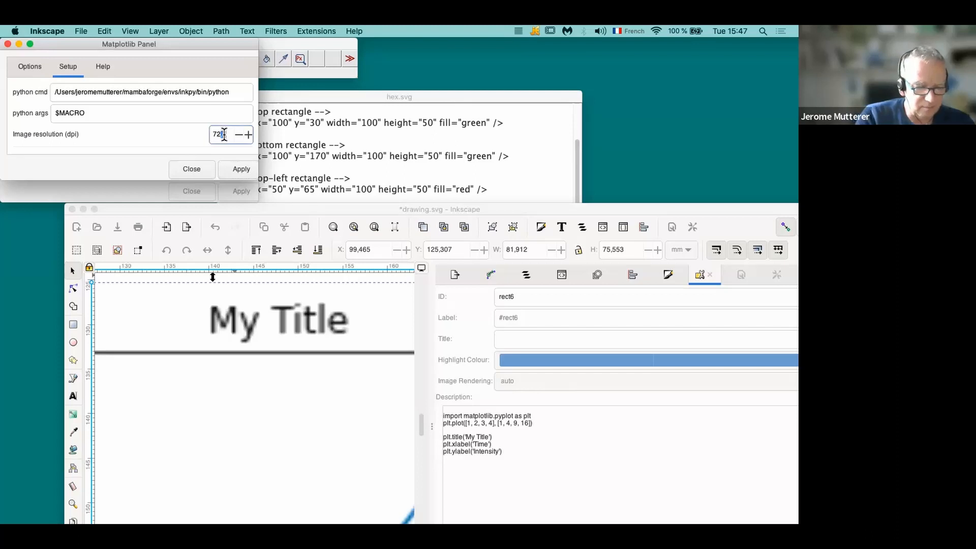
pyautogui.press('BackSpace')
pyautogui.write('300')
pyautogui.click(233, 169)
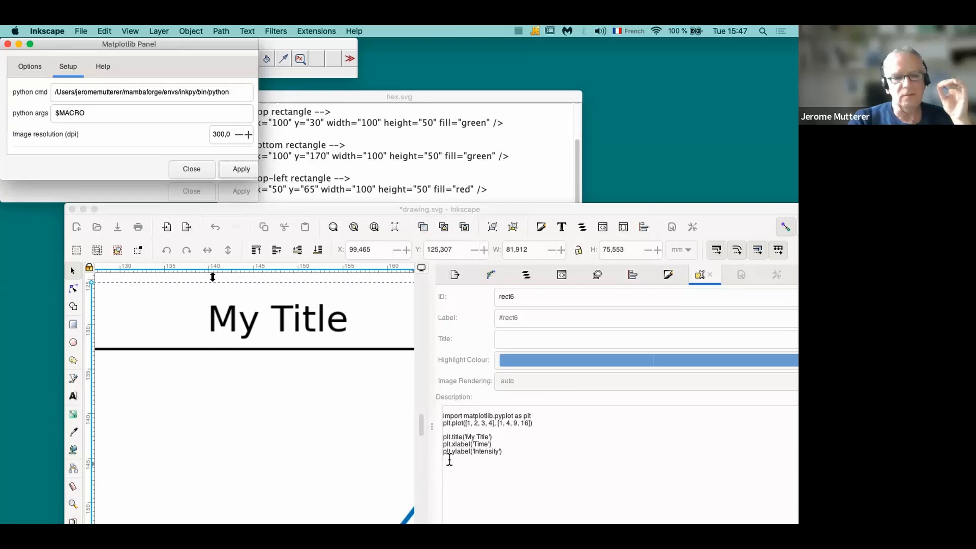
pyautogui.moveTo(457, 210)
pyautogui.mouseDown()
pyautogui.moveTo(467, 200)
pyautogui.moveTo(447, 59)
pyautogui.moveTo(409, 104)
pyautogui.mouseUp()
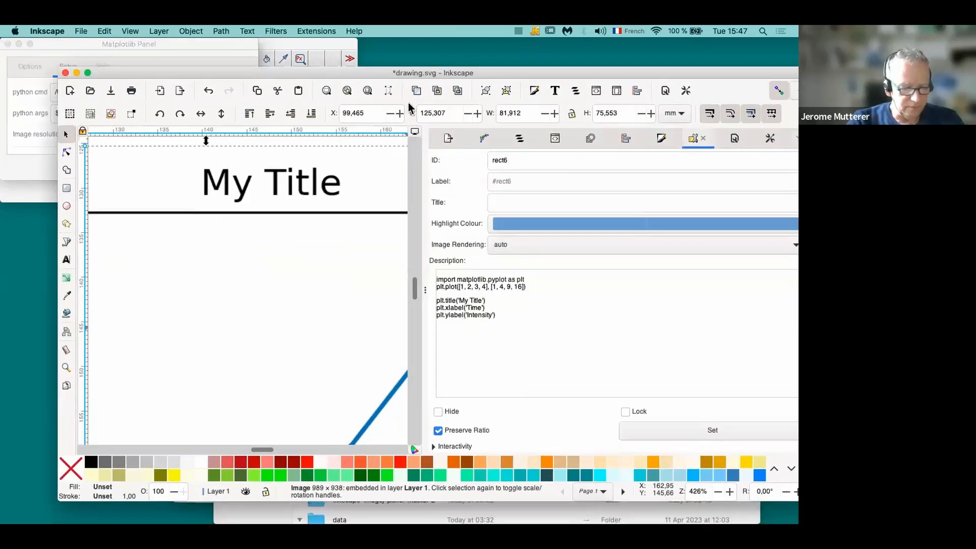
pyautogui.scroll(-5, 349, 162)
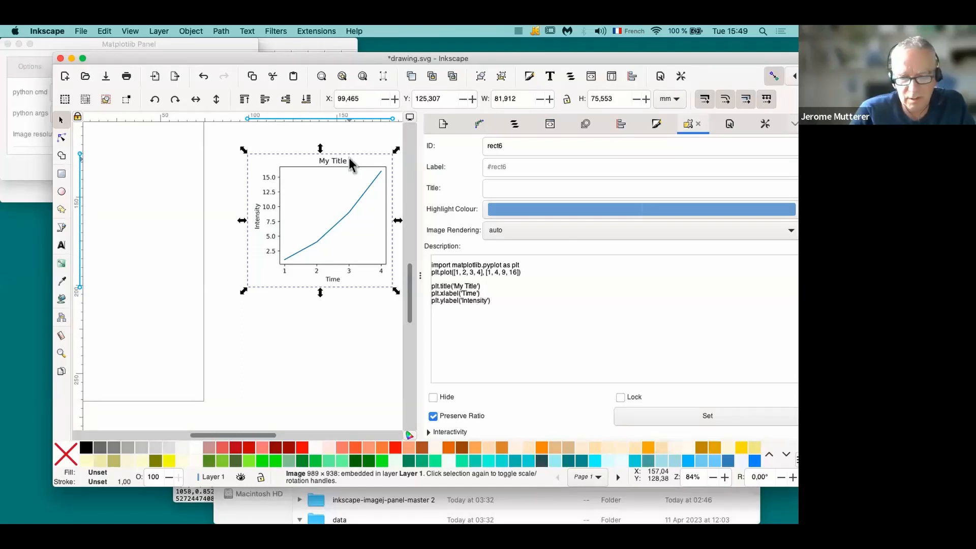
# Step: Review the Matplotlib Panel's output options, setup and help information, and close its dialog
pyautogui.click(160, 44)
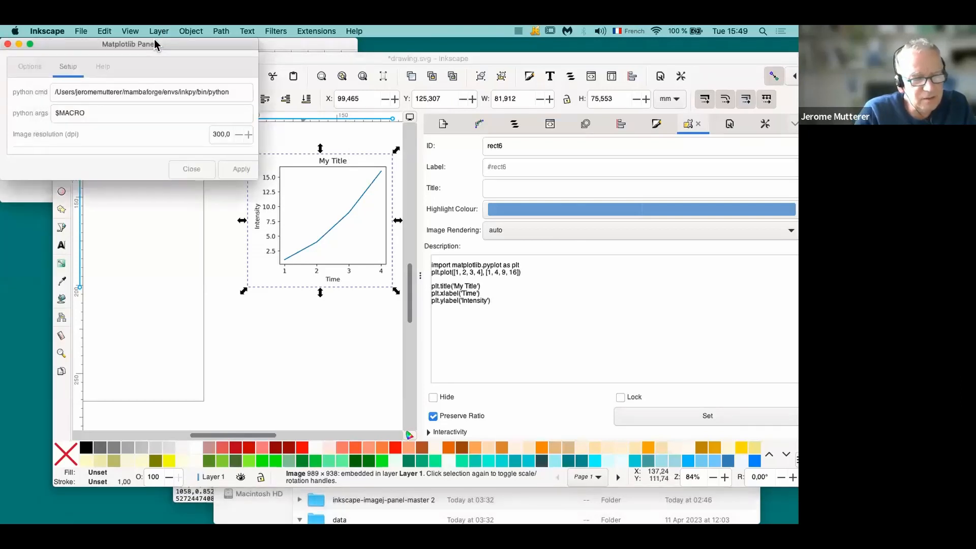
pyautogui.click(34, 68)
pyautogui.click(67, 68)
pyautogui.click(103, 66)
pyautogui.click(68, 68)
pyautogui.click(32, 66)
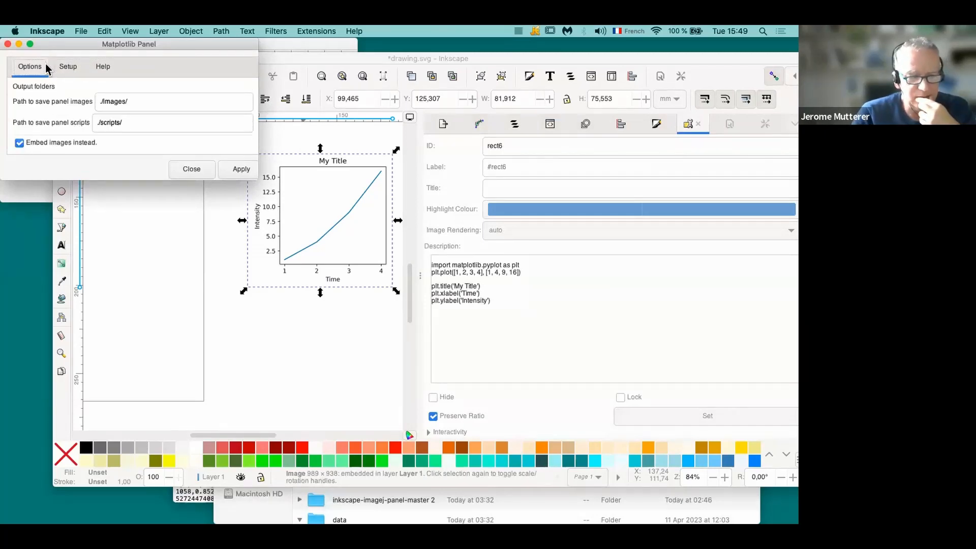
pyautogui.click(7, 44)
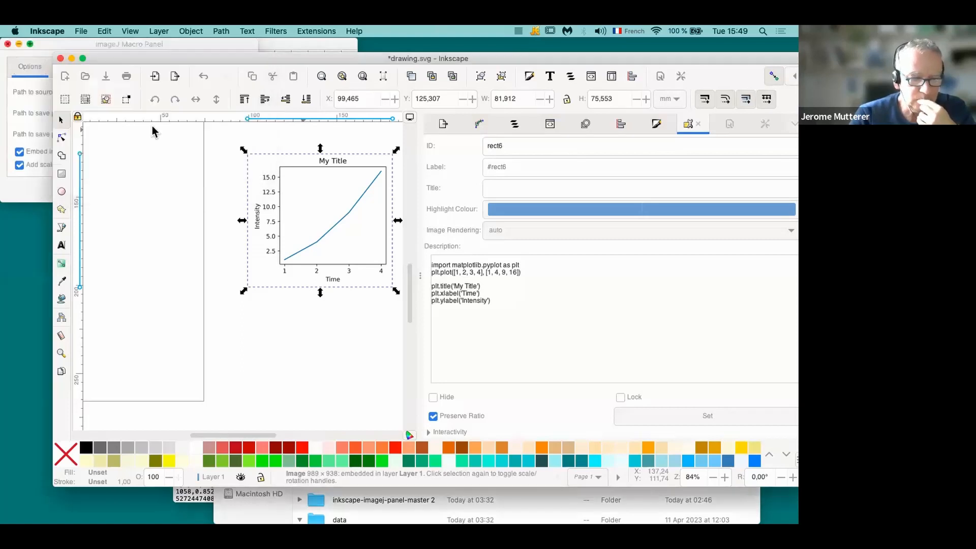
# Step: Open the recently used drawing i2k_all.svg and look over the example figure panels on its pages
pyautogui.click(89, 32)
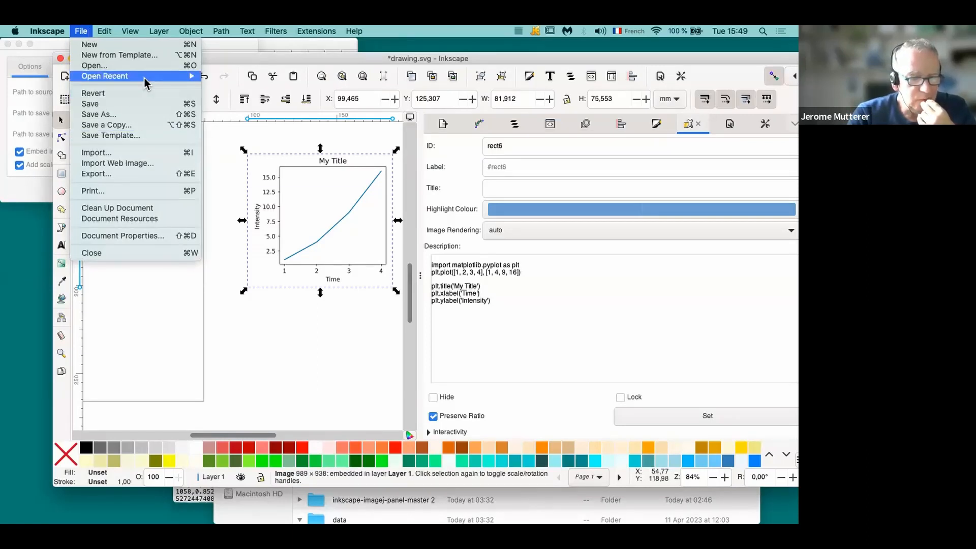
pyautogui.moveTo(145, 77)
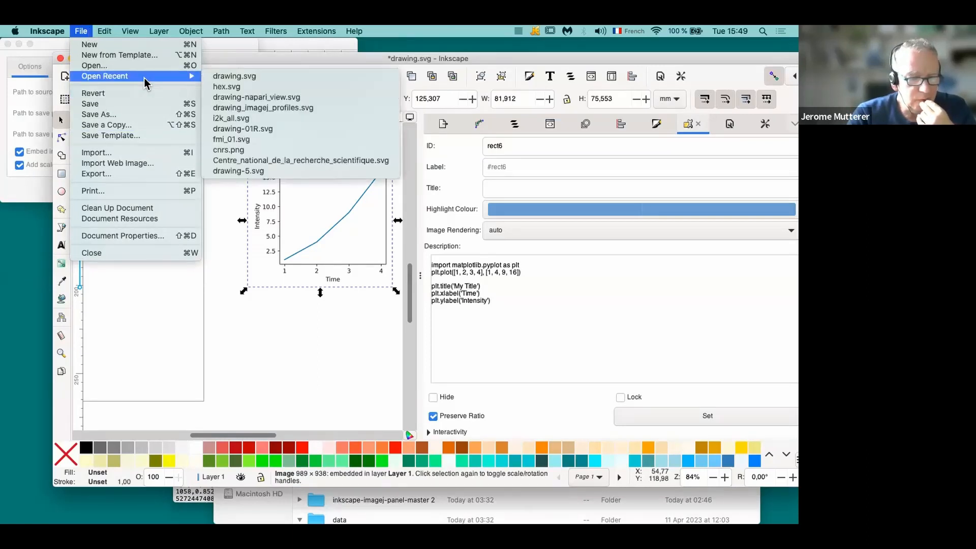
pyautogui.click(233, 121)
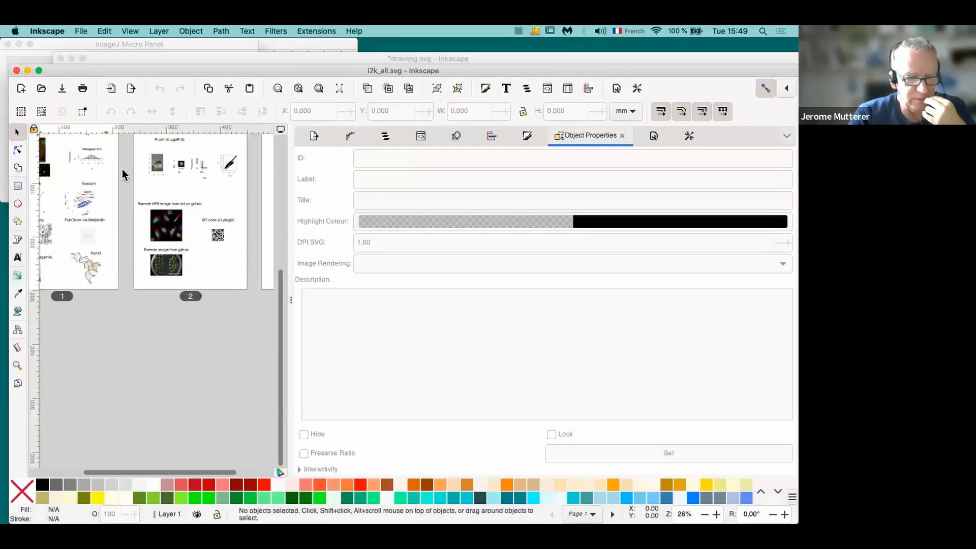
pyautogui.scroll(4, 122, 169)
pyautogui.hscroll(-3, 122, 169)
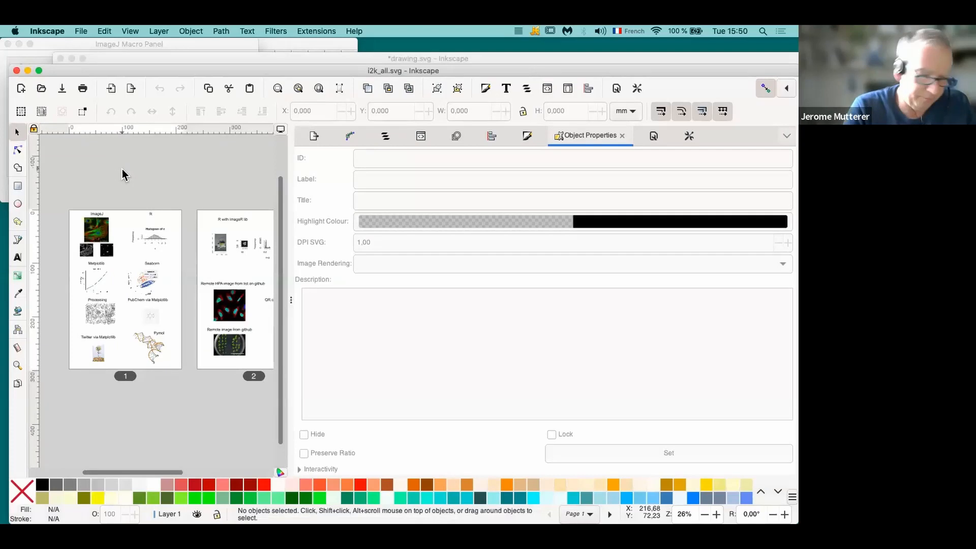
pyautogui.hscroll(5, 98, 182)
pyautogui.scroll(-2, 99, 182)
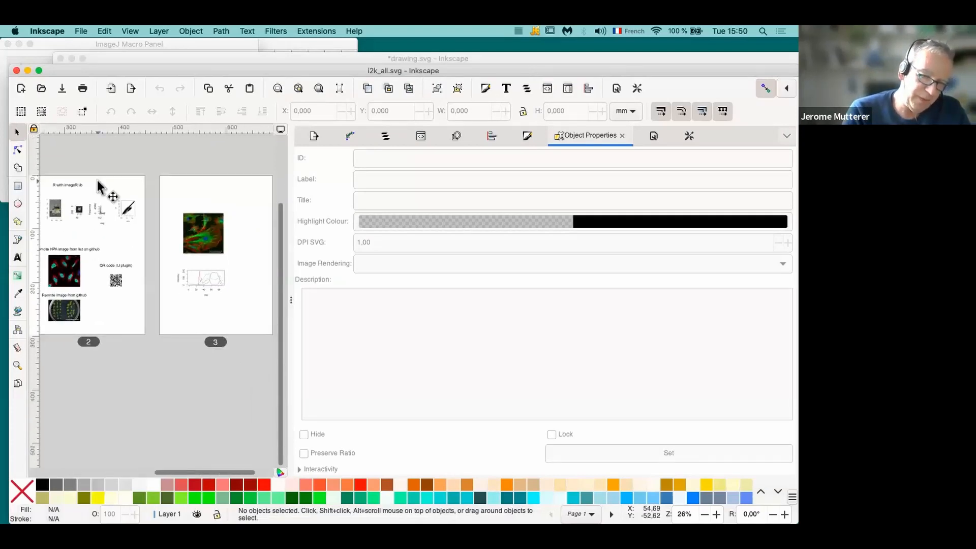
pyautogui.hscroll(-6, 99, 181)
pyautogui.scroll(1, 96, 180)
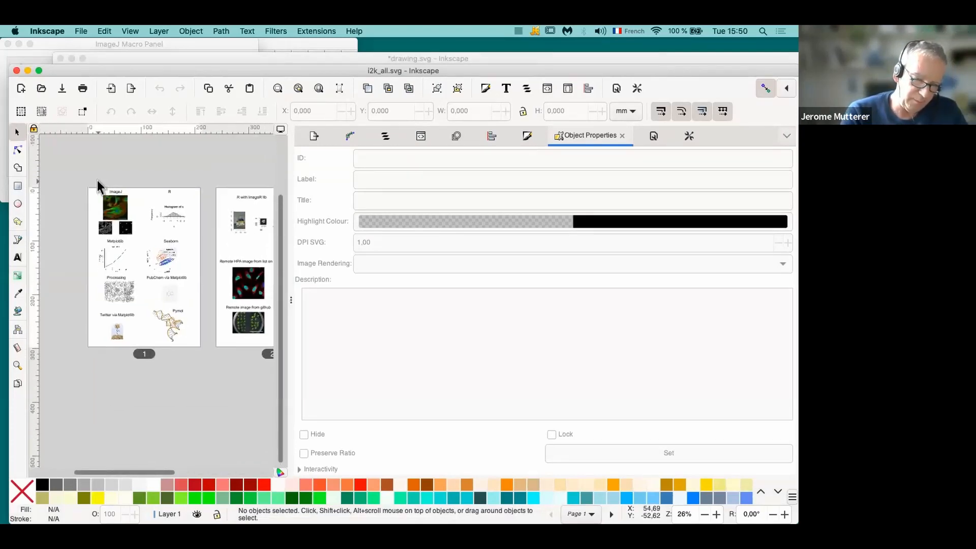
# Step: Examine the ImageJ, Matplotlib, Processing and Twitter via Matplotlib example panels on page 1 up close
pyautogui.scroll(1, 97, 180)
pyautogui.hscroll(-1, 96, 180)
pyautogui.scroll(1, 96, 180)
pyautogui.keyDown('ctrl'); pyautogui.scroll(1, 108, 218); pyautogui.keyUp('ctrl')
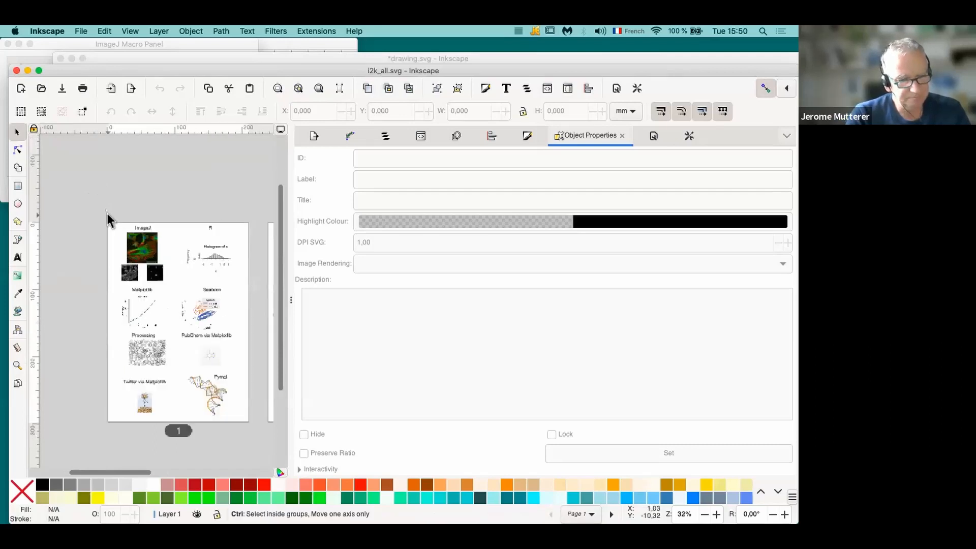
pyautogui.keyDown('ctrl'); pyautogui.scroll(3, 108, 219); pyautogui.keyUp('ctrl')
pyautogui.scroll(-2, 108, 218)
pyautogui.hscroll(1, 108, 219)
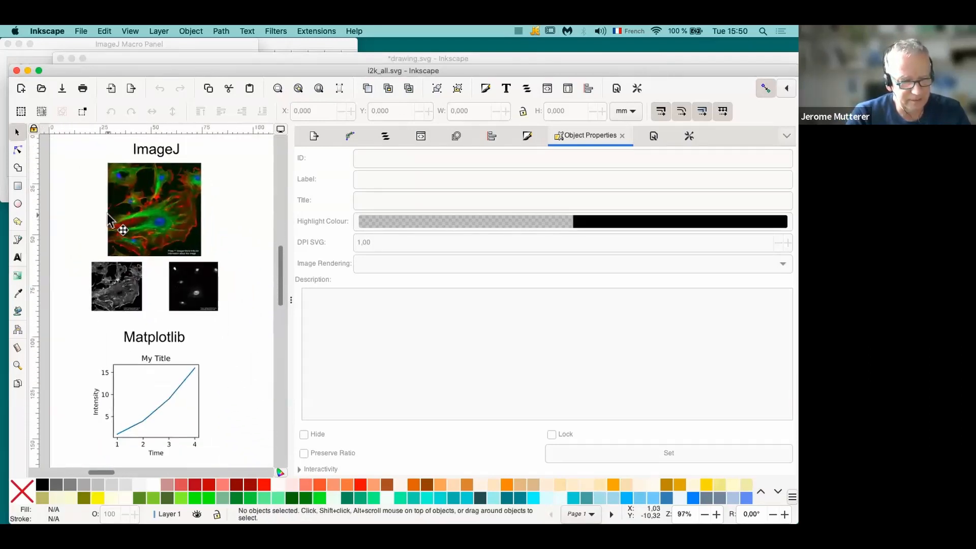
pyautogui.scroll(-1, 127, 196)
pyautogui.scroll(-3, 151, 193)
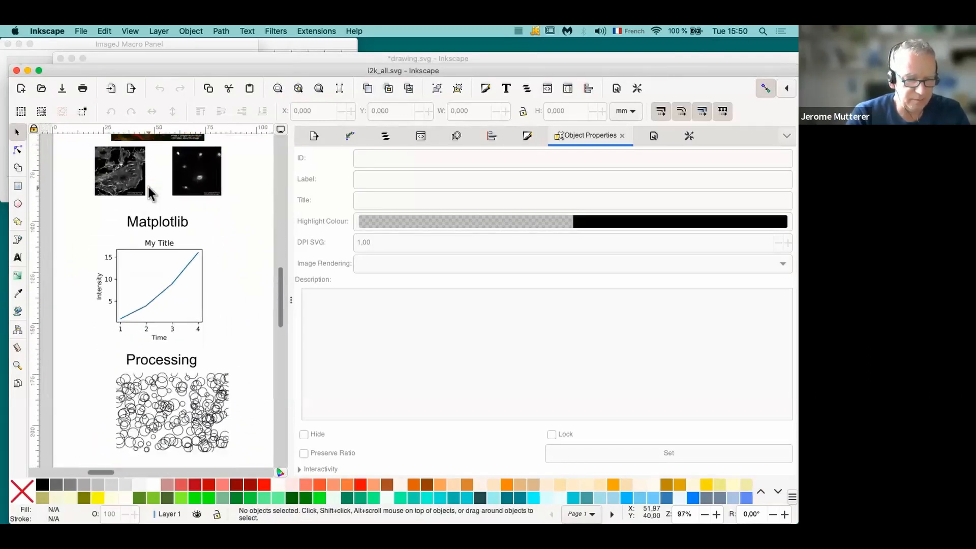
pyautogui.scroll(-1, 187, 234)
pyautogui.scroll(-2, 187, 236)
pyautogui.hscroll(-1, 187, 236)
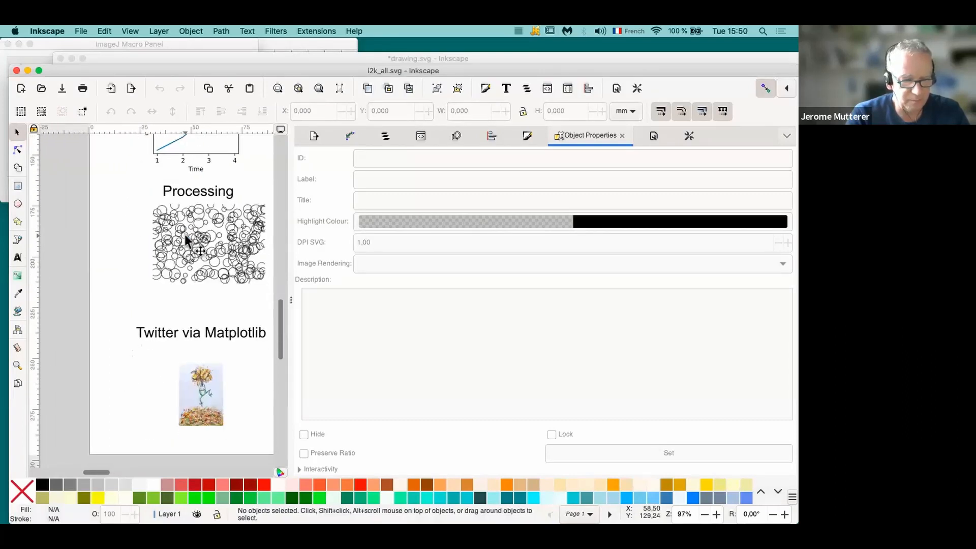
pyautogui.hscroll(2, 187, 239)
pyautogui.scroll(1, 187, 239)
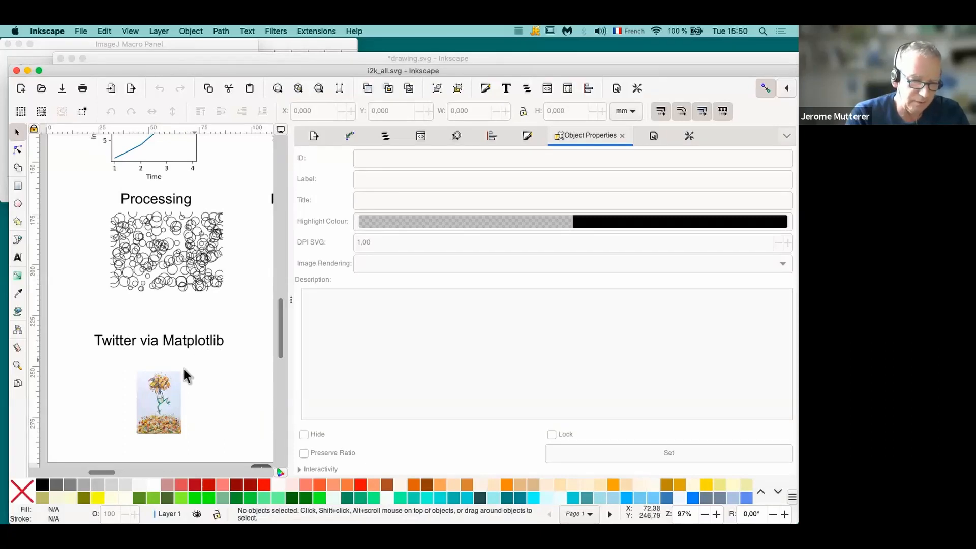
pyautogui.hscroll(3, 171, 389)
pyautogui.scroll(1, 171, 389)
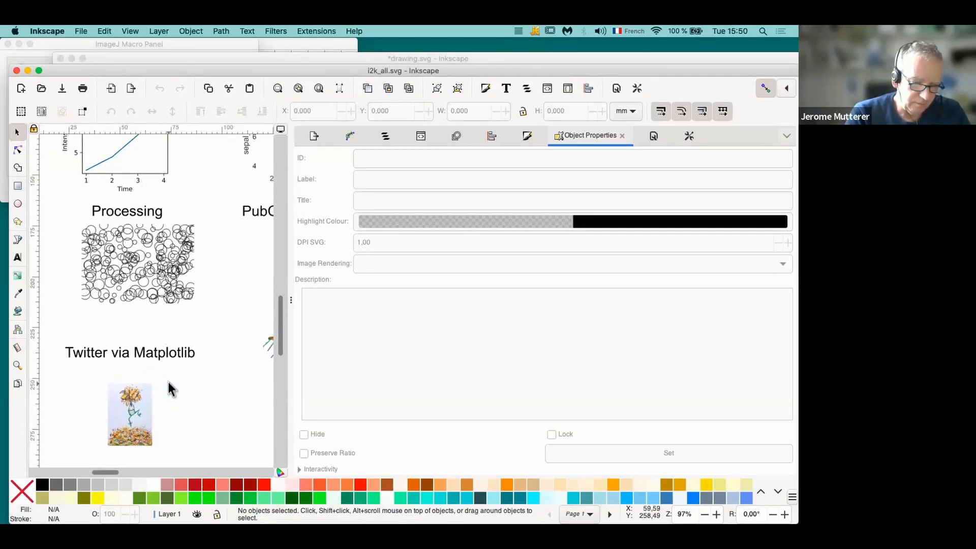
# Step: Comment out the plt.axis('off') line in the Twitter via Matplotlib image's description and regenerate the panel
pyautogui.scroll(-2, 171, 389)
pyautogui.hscroll(2, 170, 389)
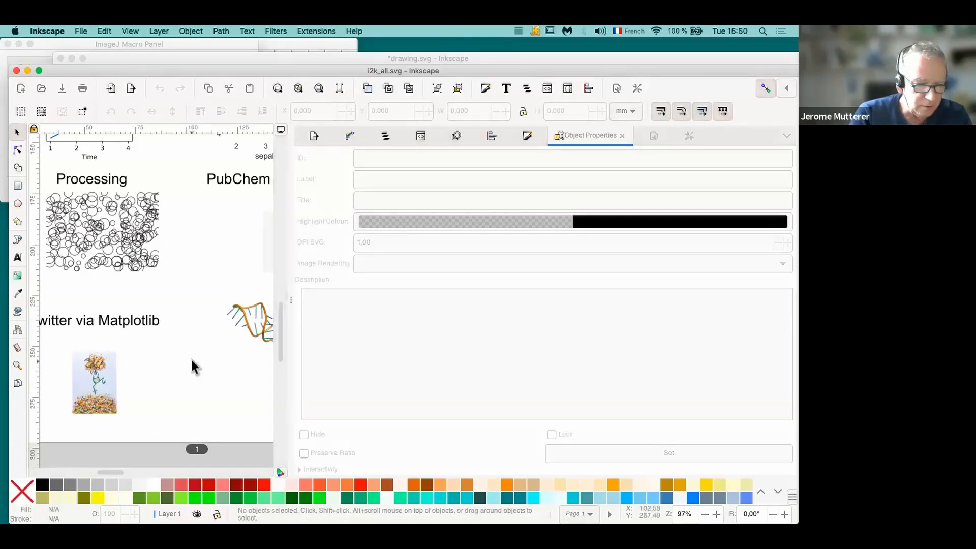
pyautogui.click(104, 364)
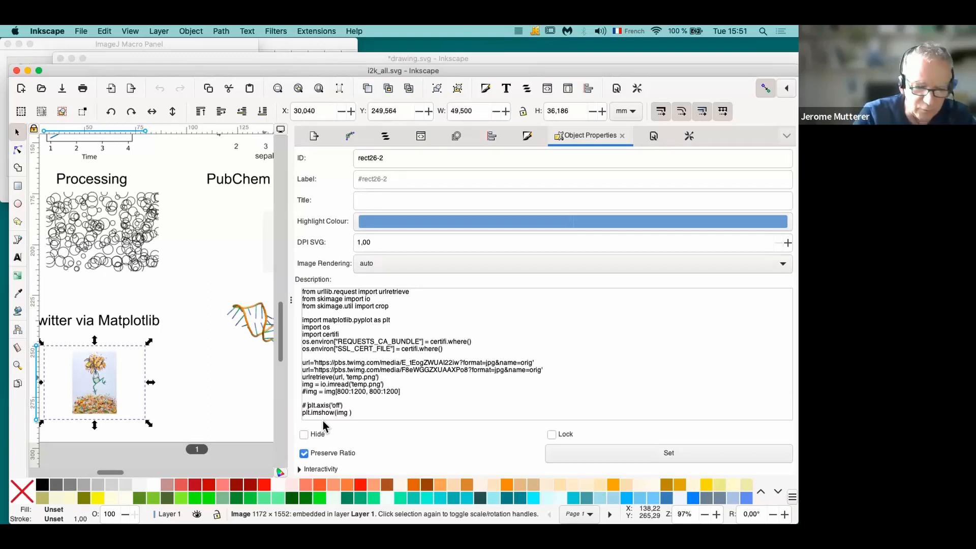
pyautogui.click(612, 453)
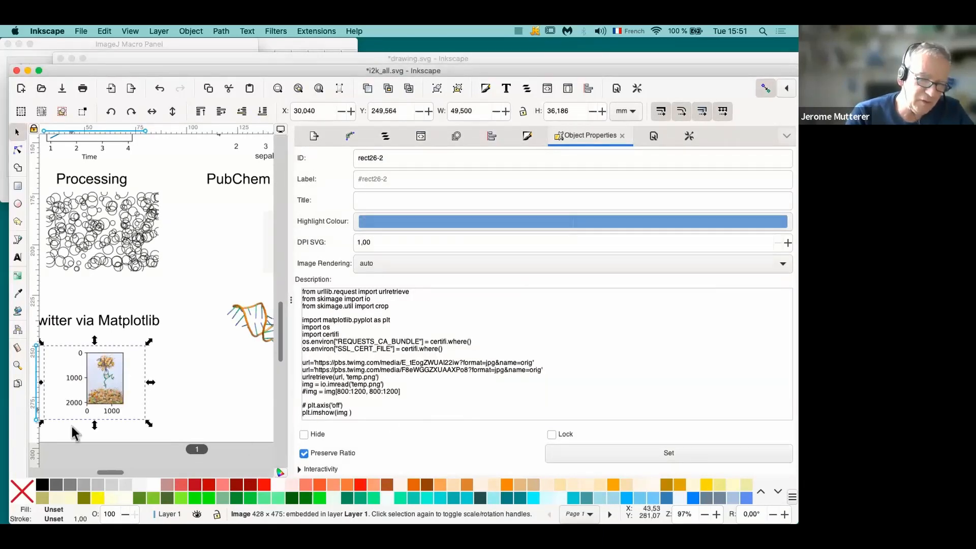
pyautogui.click(371, 51)
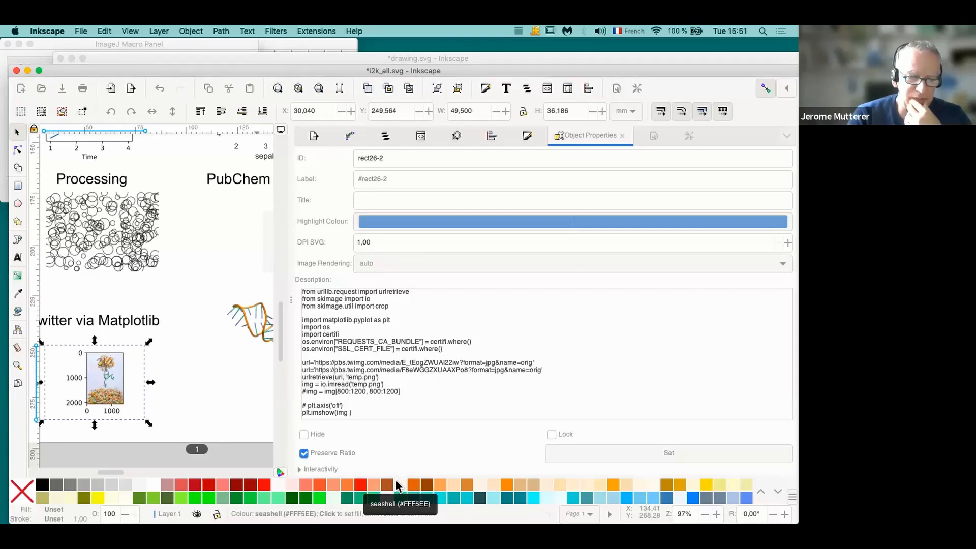
# Step: Move the Pymol structure image to about X 100, Y 212 mm and its Pymol label to about X 155.3, Y 225 mm
pyautogui.hscroll(1, 222, 342)
pyautogui.hscroll(3, 222, 348)
pyautogui.scroll(-1, 221, 349)
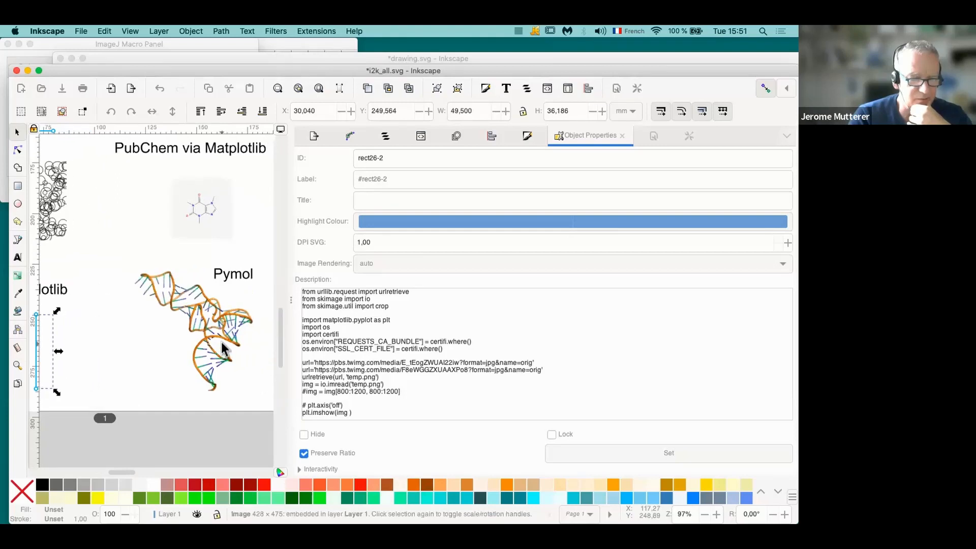
pyautogui.click(226, 323)
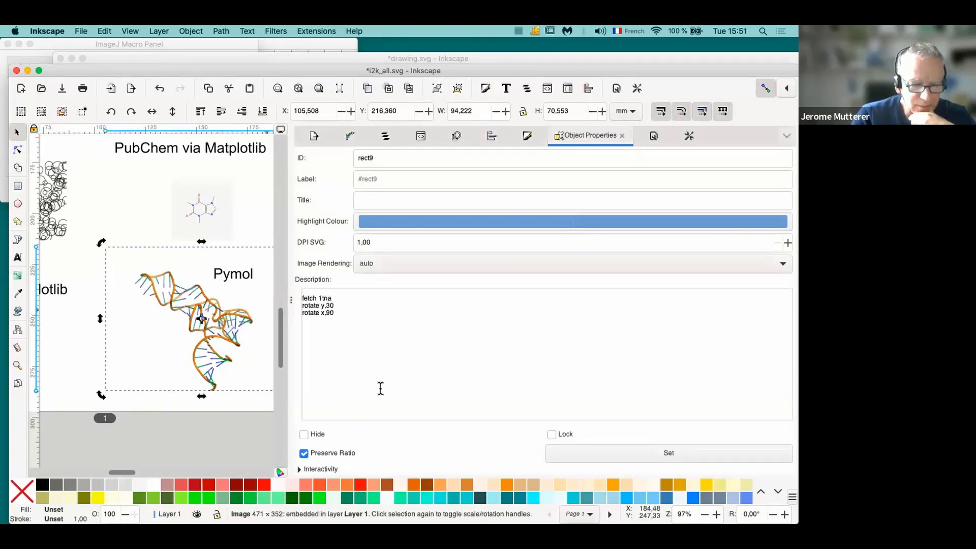
pyautogui.hotkey('alt', 'q')
pyautogui.moveTo(209, 325)
pyautogui.mouseDown()
pyautogui.moveTo(188, 306)
pyautogui.moveTo(175, 310)
pyautogui.moveTo(205, 306)
pyautogui.moveTo(192, 321)
pyautogui.moveTo(201, 312)
pyautogui.mouseUp()
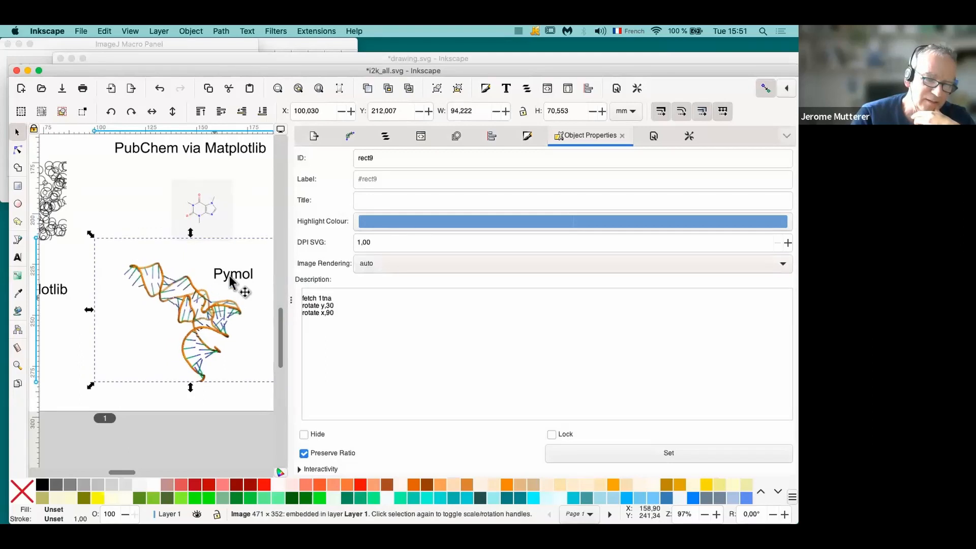
pyautogui.click(231, 277)
pyautogui.moveTo(231, 278)
pyautogui.mouseDown()
pyautogui.moveTo(222, 292)
pyautogui.moveTo(231, 281)
pyautogui.moveTo(160, 251)
pyautogui.moveTo(237, 275)
pyautogui.moveTo(226, 278)
pyautogui.mouseUp()
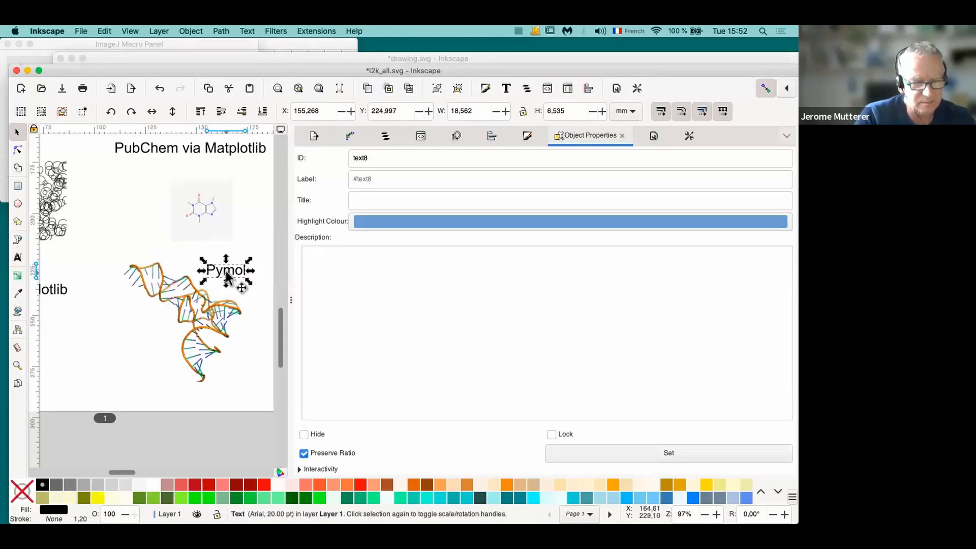
pyautogui.press('Escape')
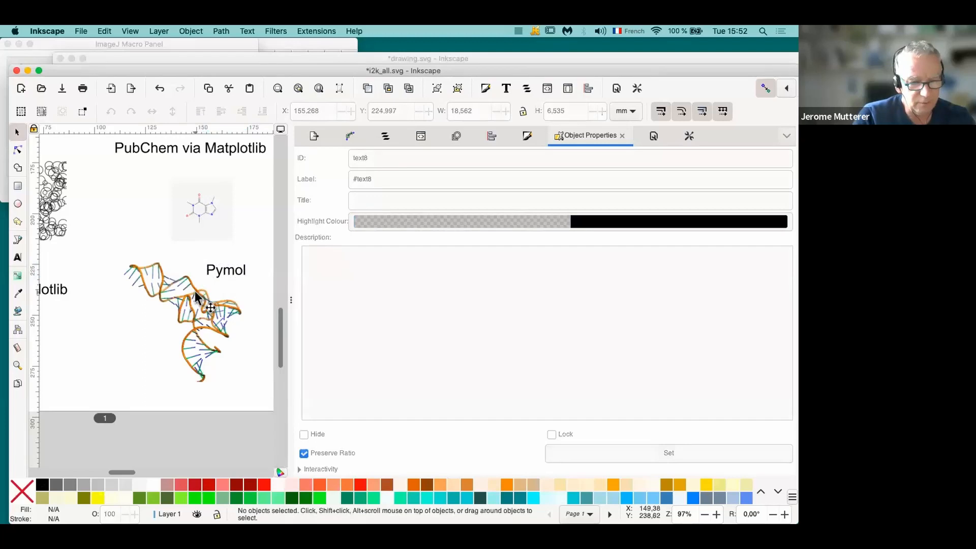
# Step: Change the Pymol image's description to rotate y,40, apply it and regenerate the structure
pyautogui.click(201, 297)
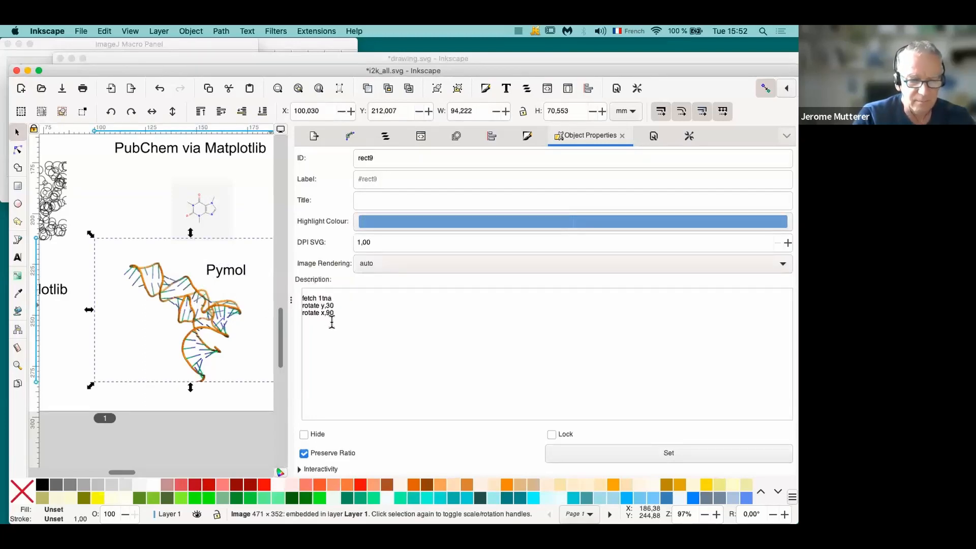
pyautogui.click(329, 305)
pyautogui.press('BackSpace')
pyautogui.write('4')
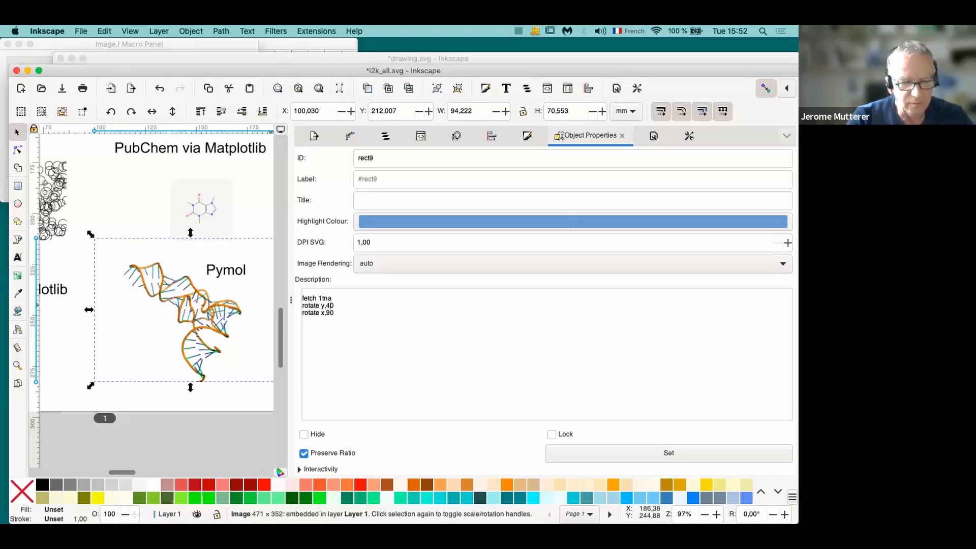
pyautogui.click(605, 453)
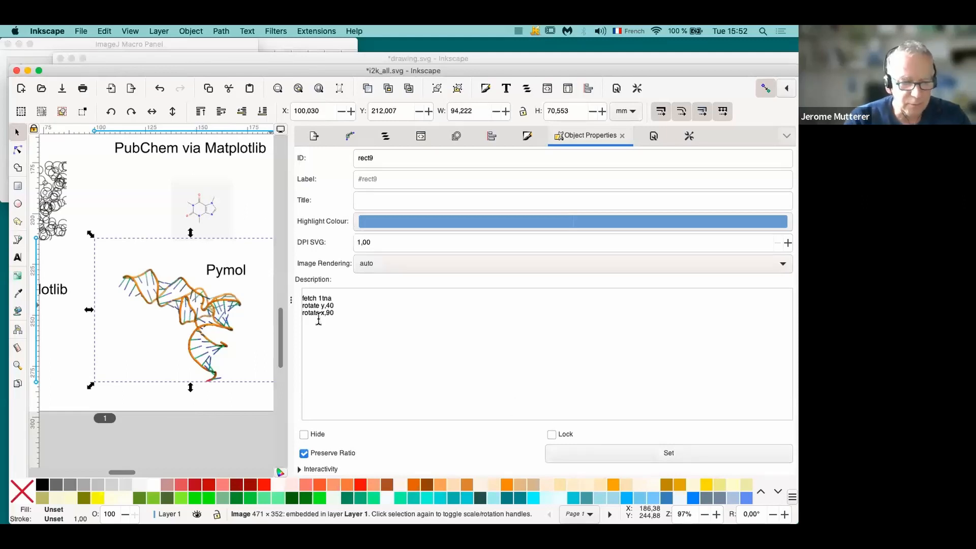
pyautogui.click(249, 211)
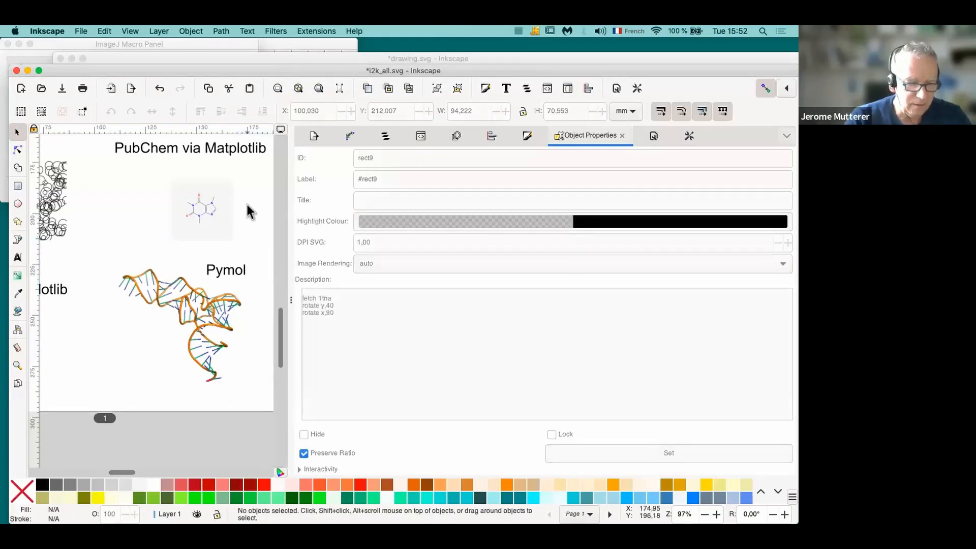
# Step: Duplicate the Pymol structure image and place the copy at about X 66.2, Y 237.7 mm
pyautogui.scroll(-4, 249, 210)
pyautogui.click(228, 268)
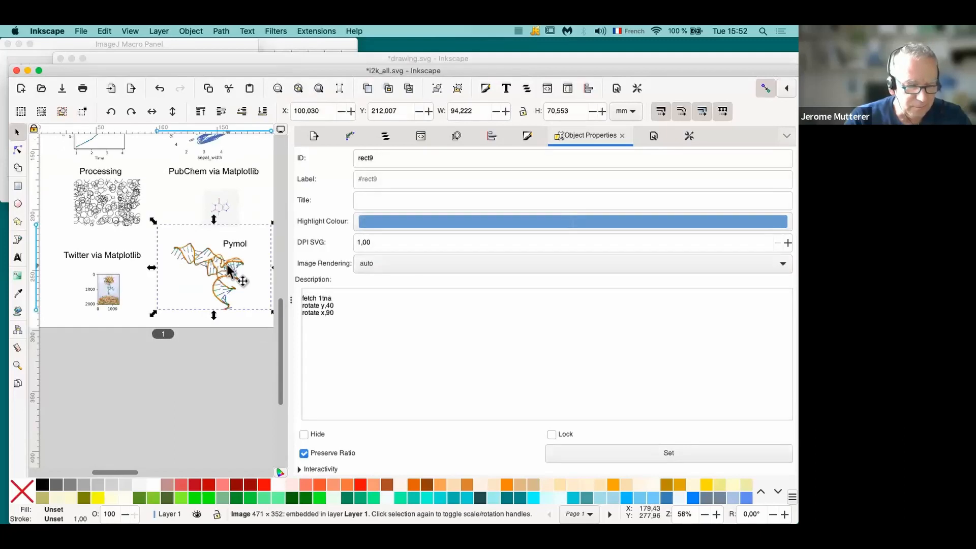
pyautogui.hotkey('ctrl', 'd')
pyautogui.moveTo(226, 265); pyautogui.dragTo(161, 295)
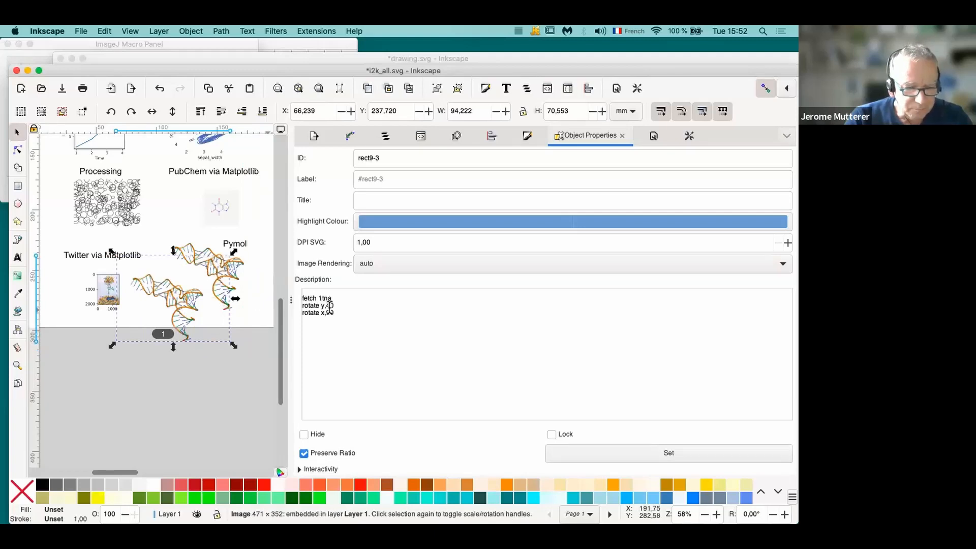
# Step: Set the duplicated Pymol image's description to rotate y,60 and regenerate the copy
pyautogui.click(330, 305)
pyautogui.press('BackSpace')
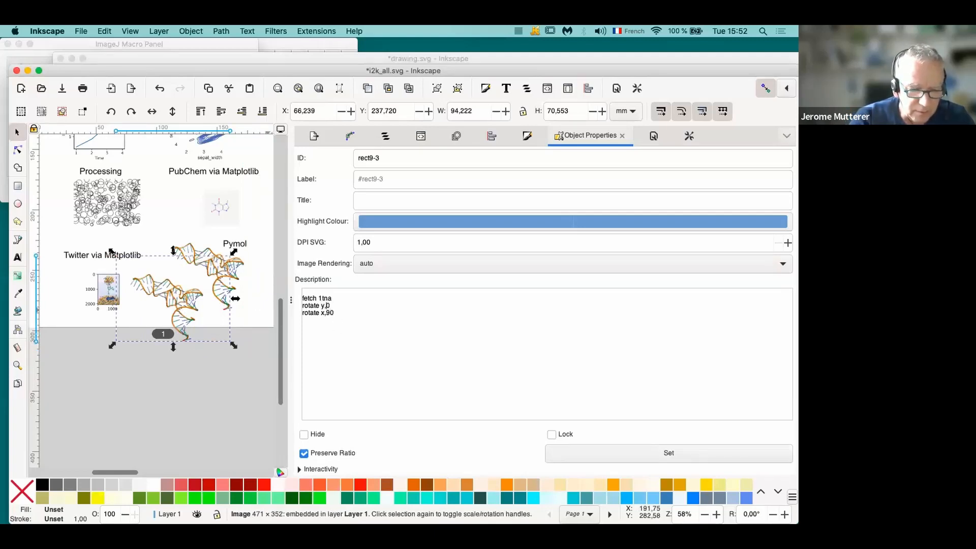
pyautogui.write('6')
pyautogui.click(623, 451)
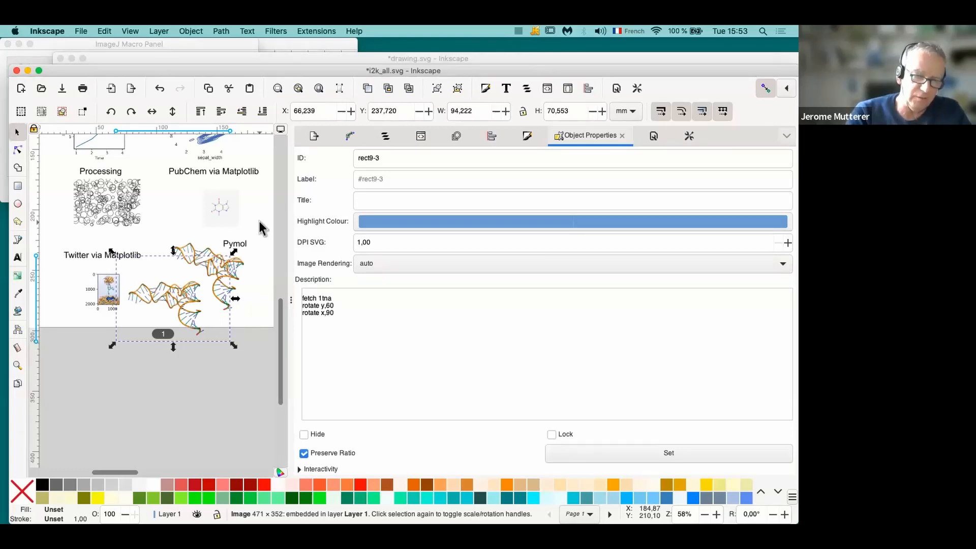
# Step: Uncomment the cid=16667503 line in the PubChem via Matplotlib image's description and regenerate the molecule panel
pyautogui.click(224, 213)
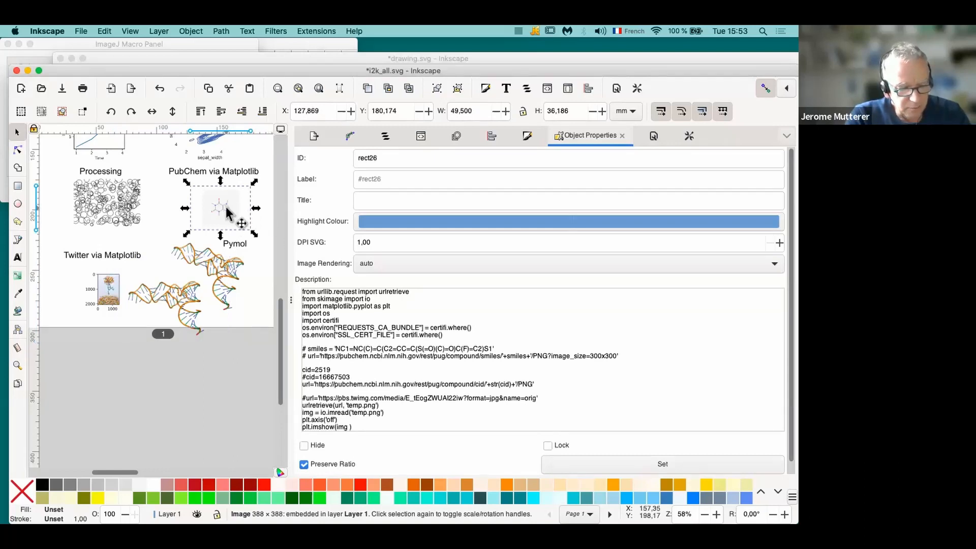
pyautogui.scroll(5, 227, 210)
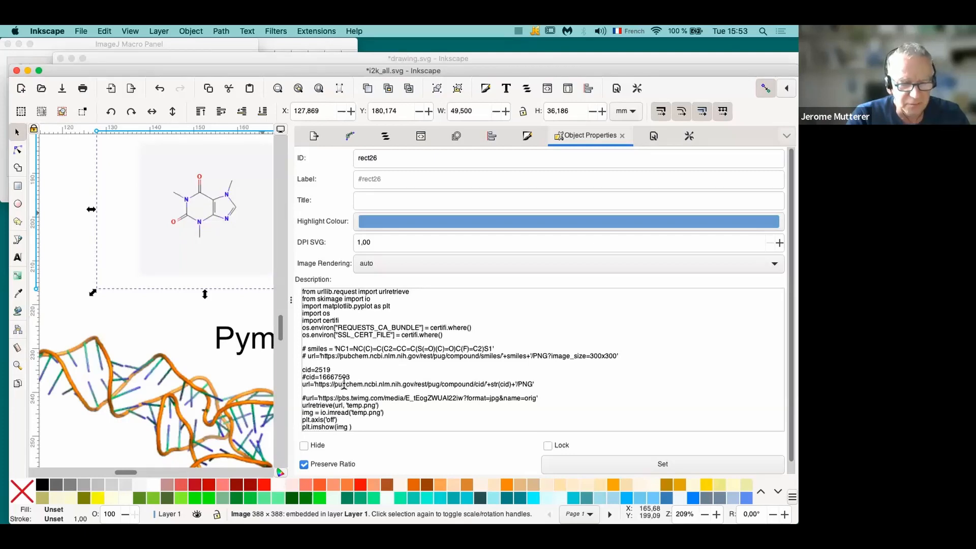
pyautogui.click(308, 377)
pyautogui.press('BackSpace')
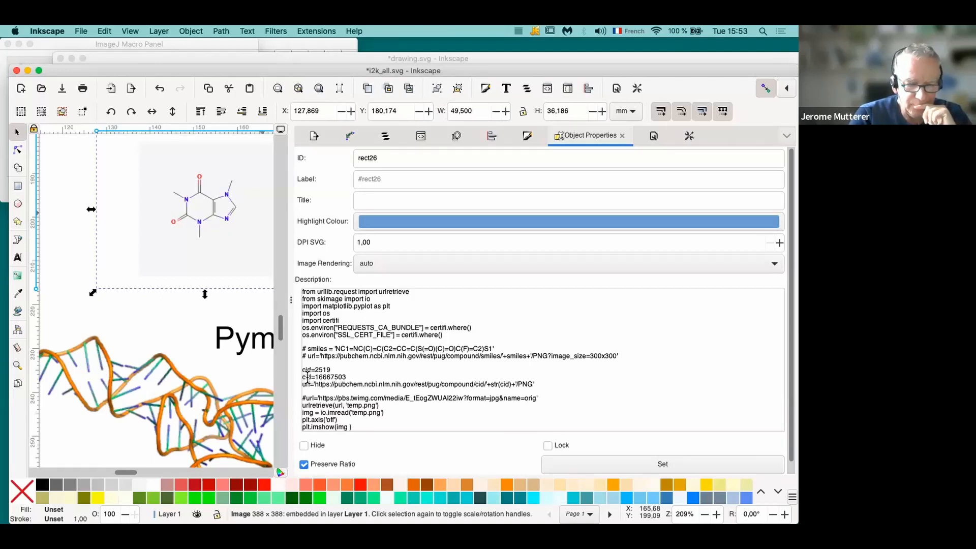
pyautogui.click(623, 464)
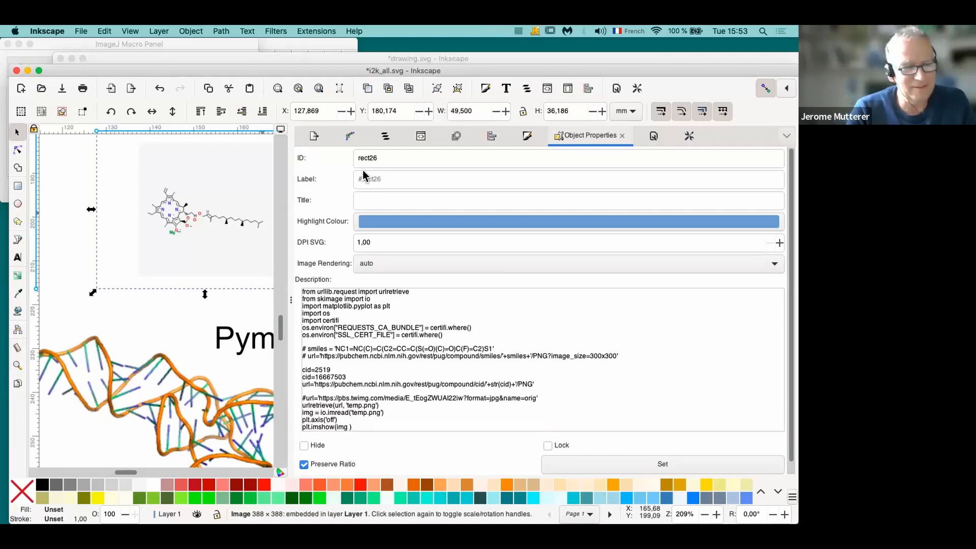
# Step: Review the regenerated panels on page 1 and inspect the macro behind the remote HPA image on page 2
pyautogui.scroll(5, 183, 256)
pyautogui.hscroll(2, 184, 257)
pyautogui.scroll(-5, 178, 259)
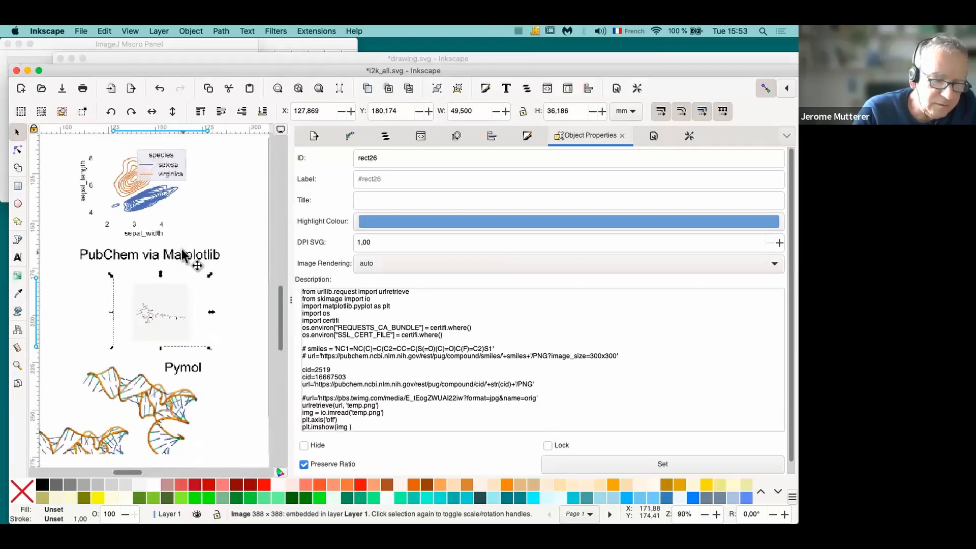
pyautogui.scroll(-1, 182, 251)
pyautogui.press('Escape')
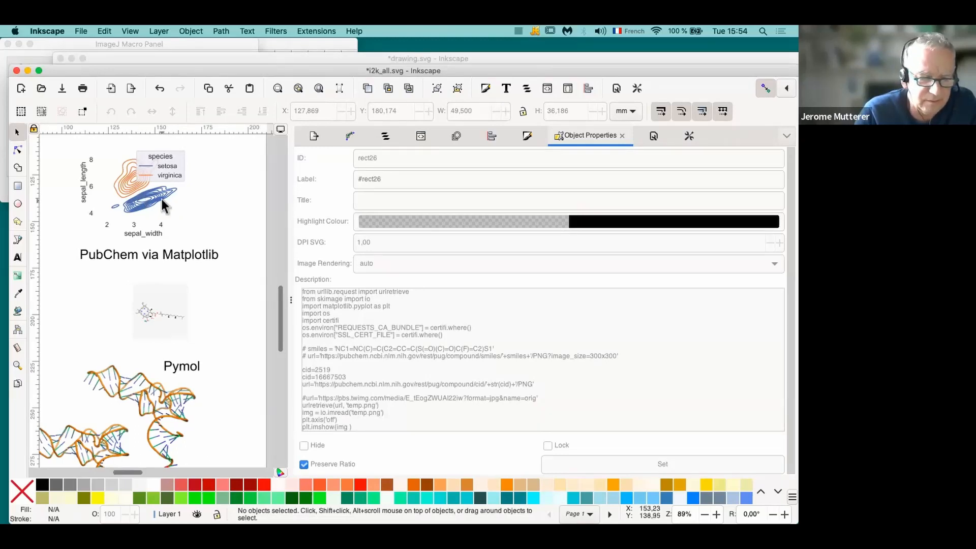
pyautogui.hscroll(5, 159, 204)
pyautogui.hscroll(4, 161, 206)
pyautogui.scroll(-2, 162, 206)
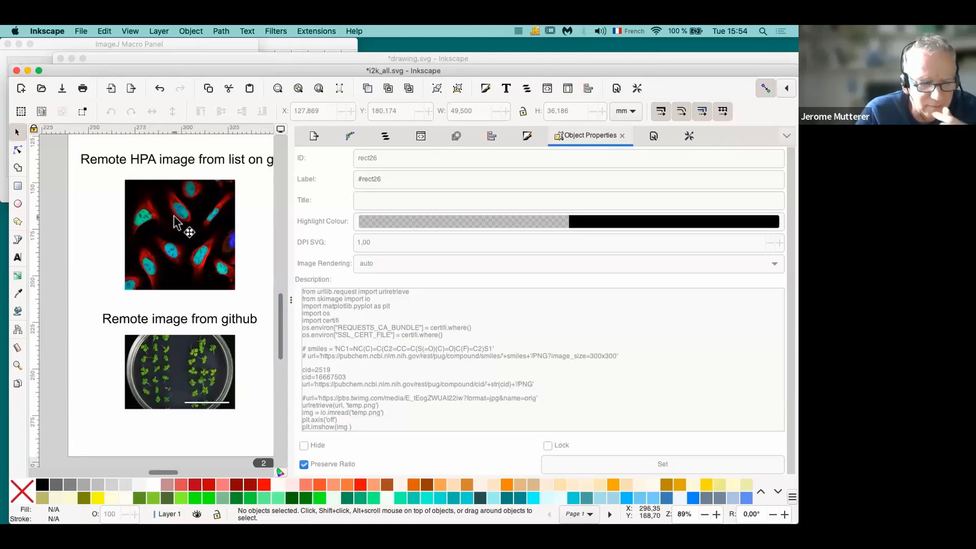
pyautogui.click(176, 222)
pyautogui.click(174, 218)
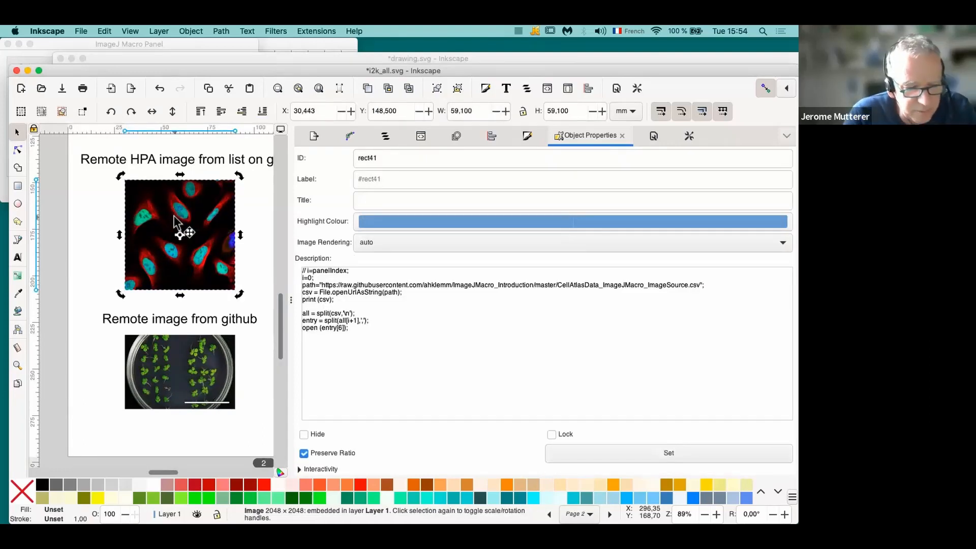
# Step: Look over the panels on page 2 and inspect the macro behind the remote image from github
pyautogui.scroll(-2, 174, 216)
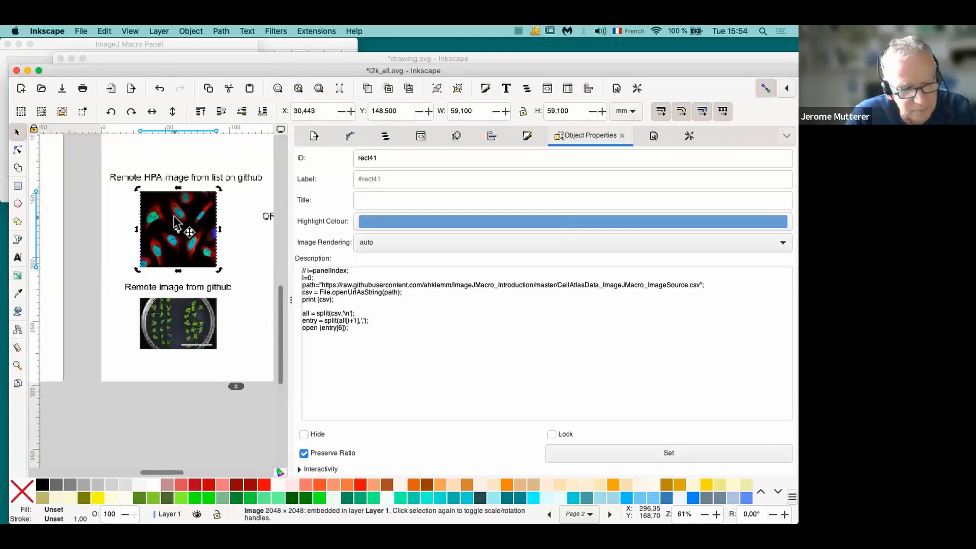
pyautogui.scroll(2, 174, 216)
pyautogui.hscroll(2, 174, 216)
pyautogui.scroll(1, 175, 221)
pyautogui.hscroll(1, 174, 222)
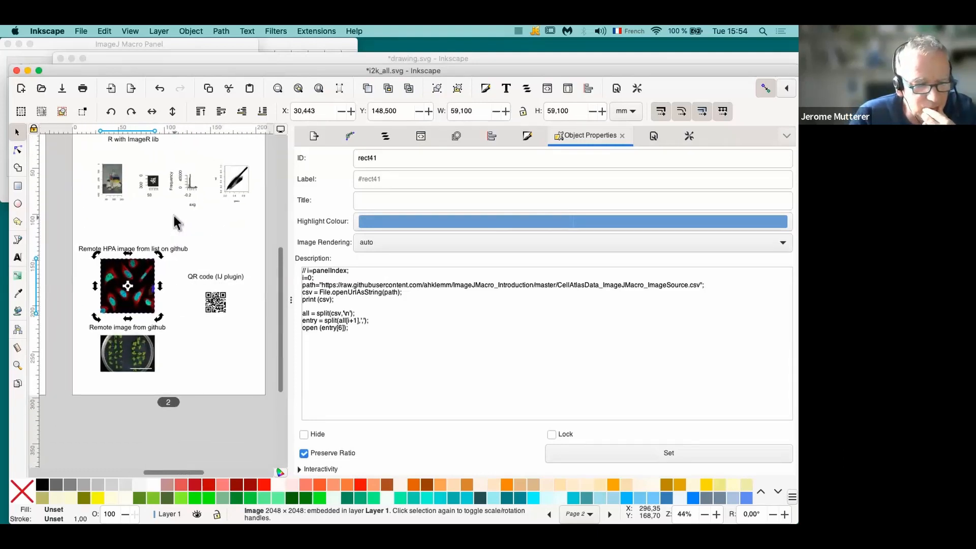
pyautogui.scroll(1, 174, 222)
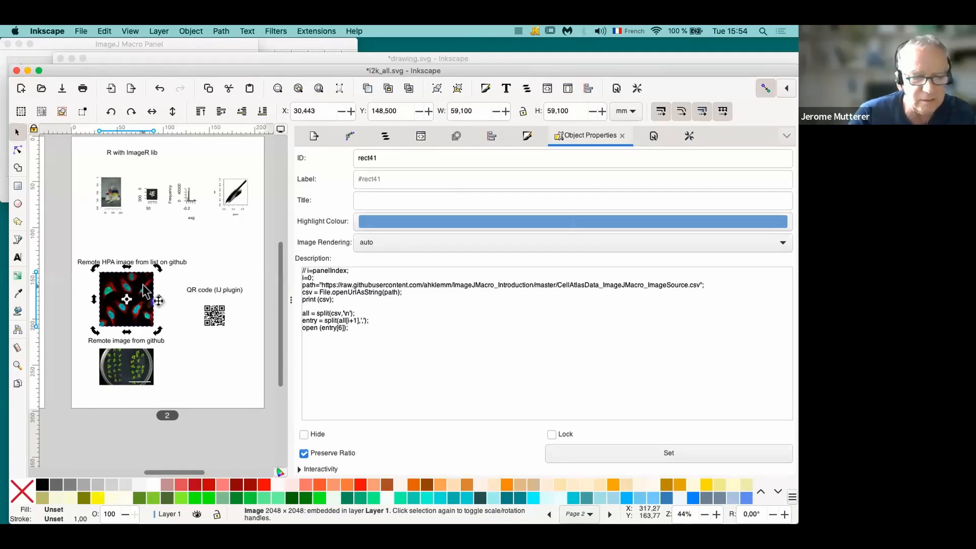
pyautogui.click(130, 367)
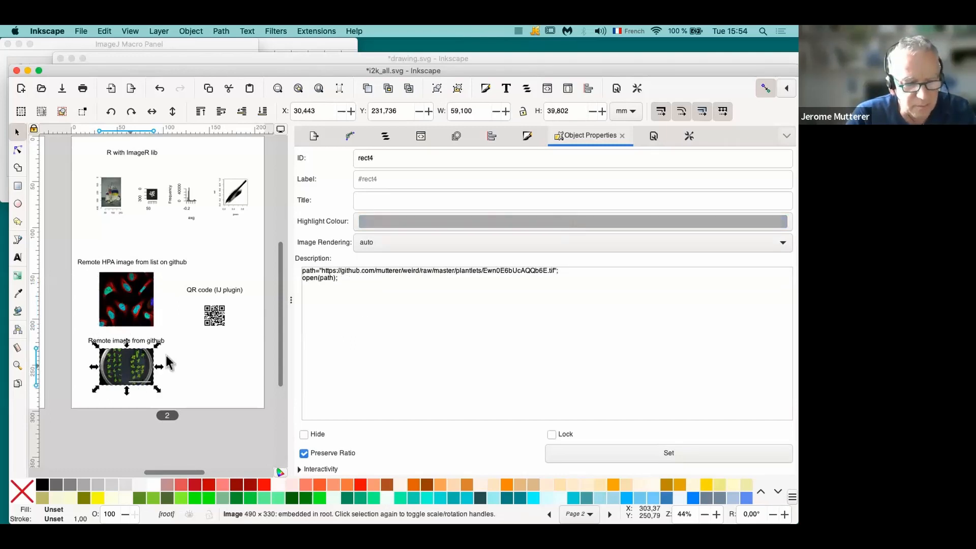
# Step: Inspect the macro behind the QR code image on page 2 and move the i2k_all.svg window down to uncover drawing.svg
pyautogui.click(218, 322)
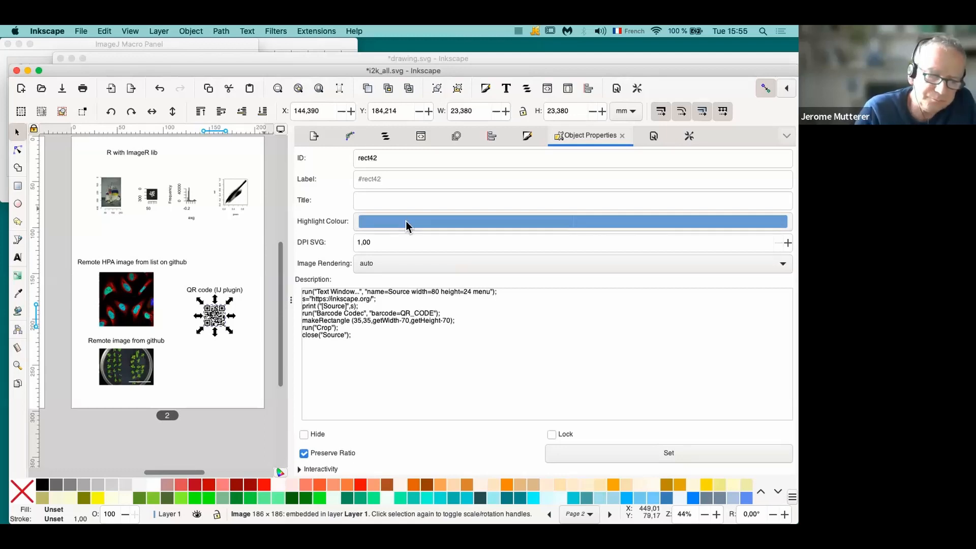
pyautogui.moveTo(375, 71)
pyautogui.mouseDown()
pyautogui.moveTo(444, 321)
pyautogui.moveTo(430, 307)
pyautogui.moveTo(428, 219)
pyautogui.moveTo(383, 38)
pyautogui.mouseUp()
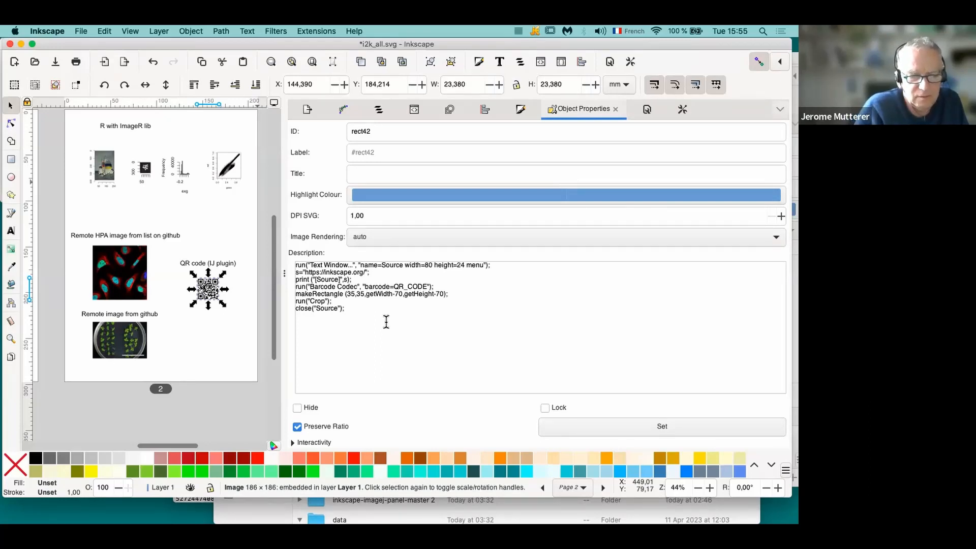
pyautogui.click(277, 32)
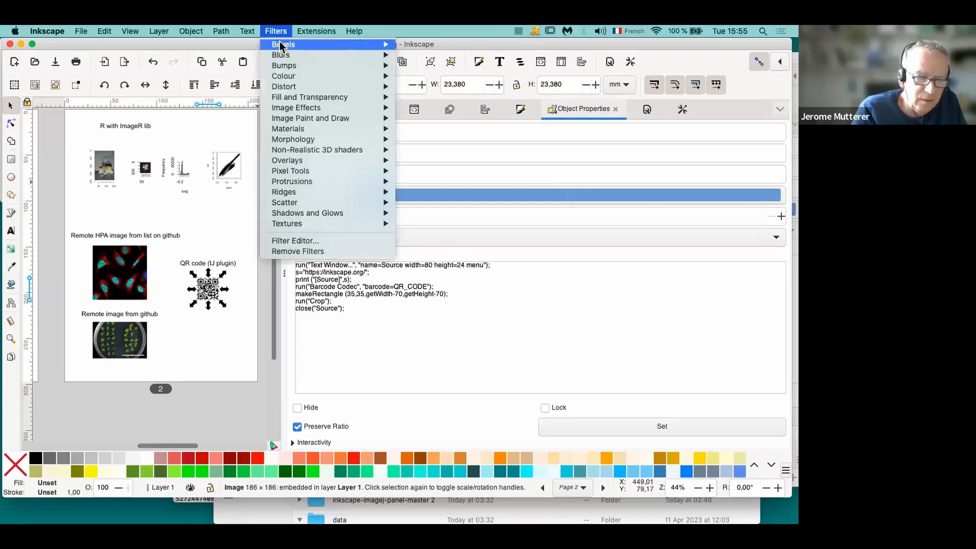
pyautogui.moveTo(239, 45)
pyautogui.mouseDown()
pyautogui.moveTo(297, 242)
pyautogui.moveTo(250, 236)
pyautogui.mouseUp()
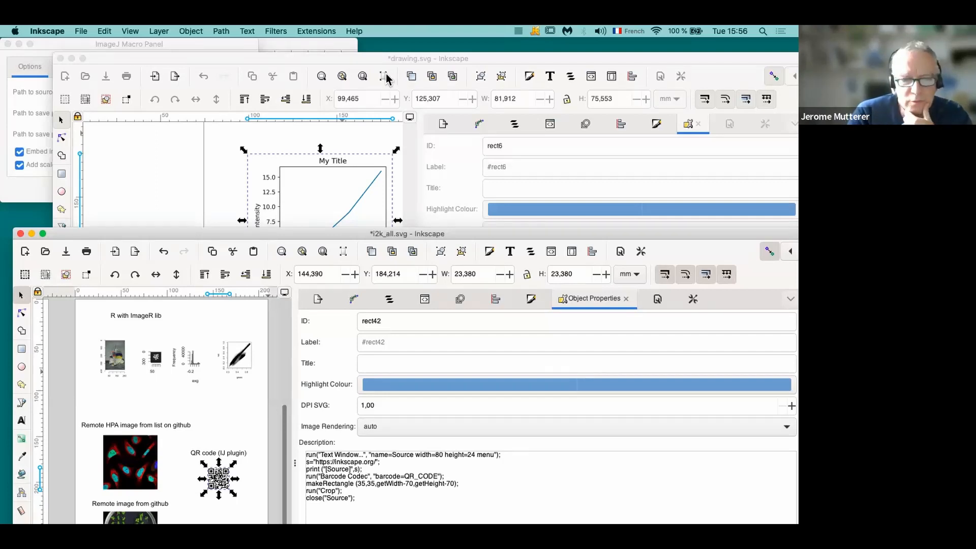
pyautogui.click(370, 50)
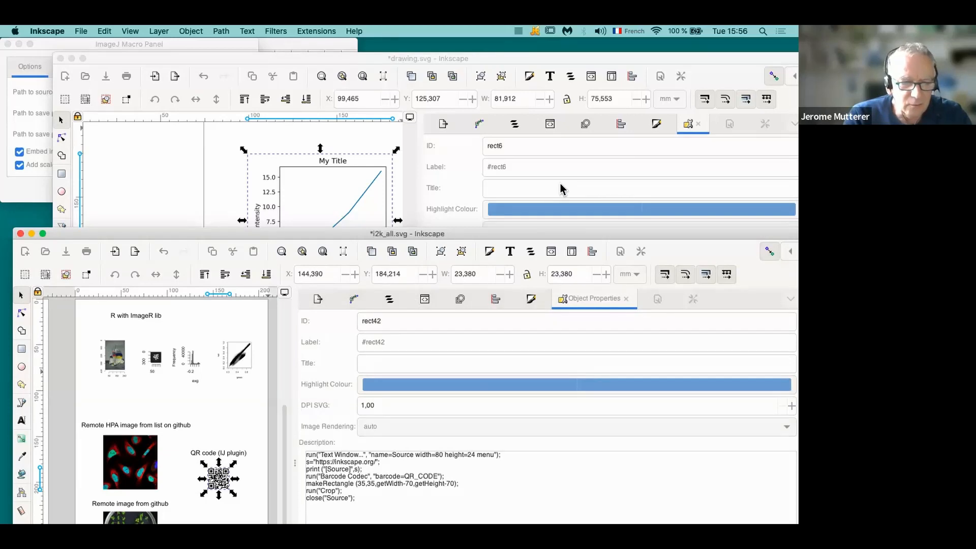
# Step: Switch to Chrome and look through the example_svg folder of the shared inkscape2023 files on Seafile
pyautogui.moveTo(296, 512)
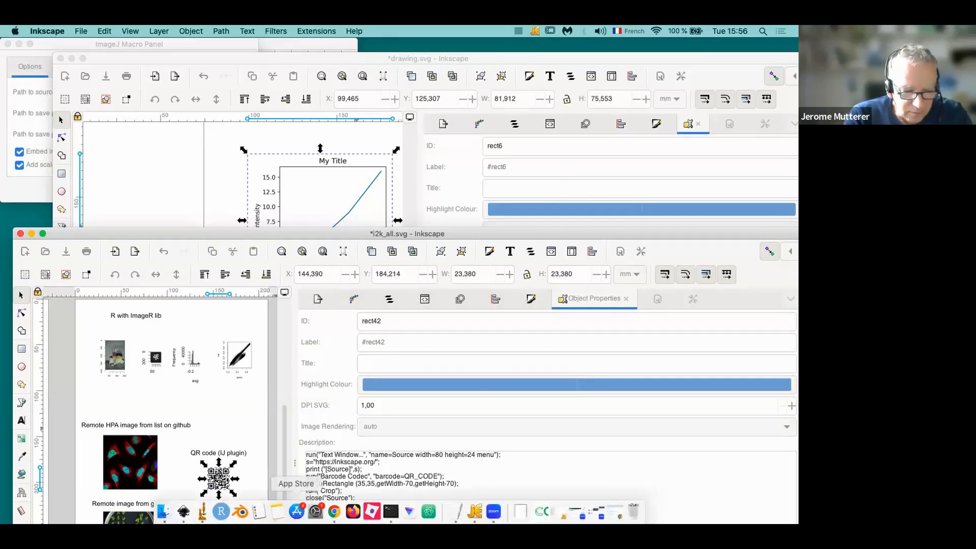
pyautogui.click(334, 511)
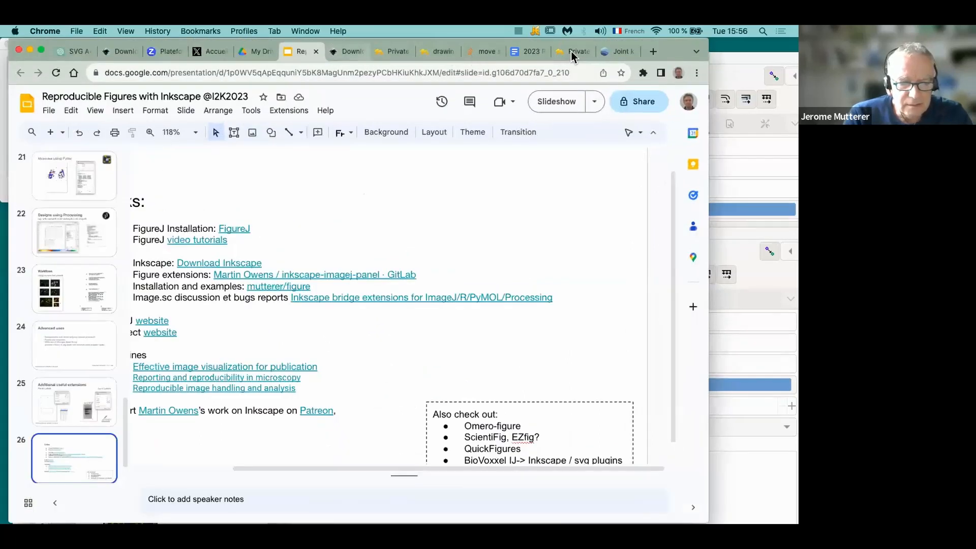
pyautogui.click(572, 51)
pyautogui.scroll(-1, 240, 355)
pyautogui.scroll(1, 240, 355)
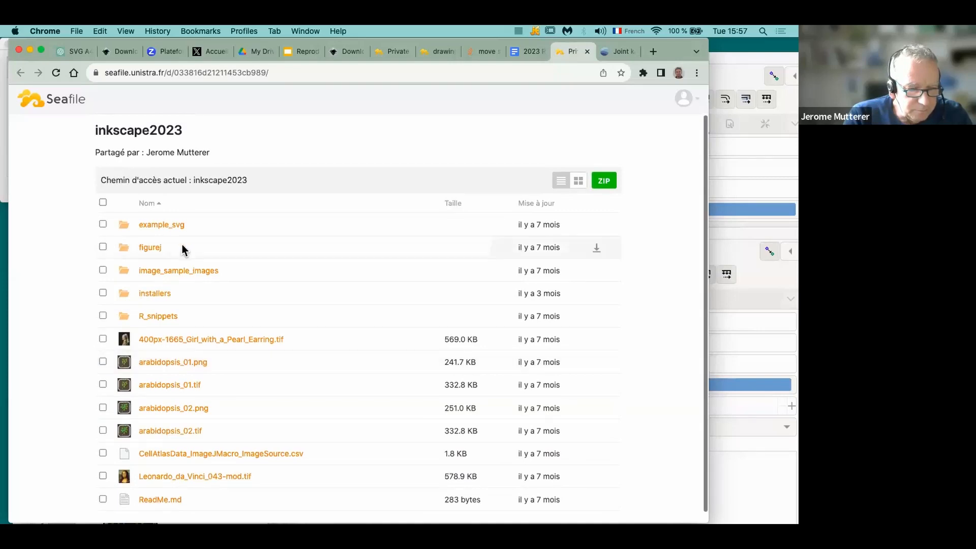
pyautogui.click(174, 225)
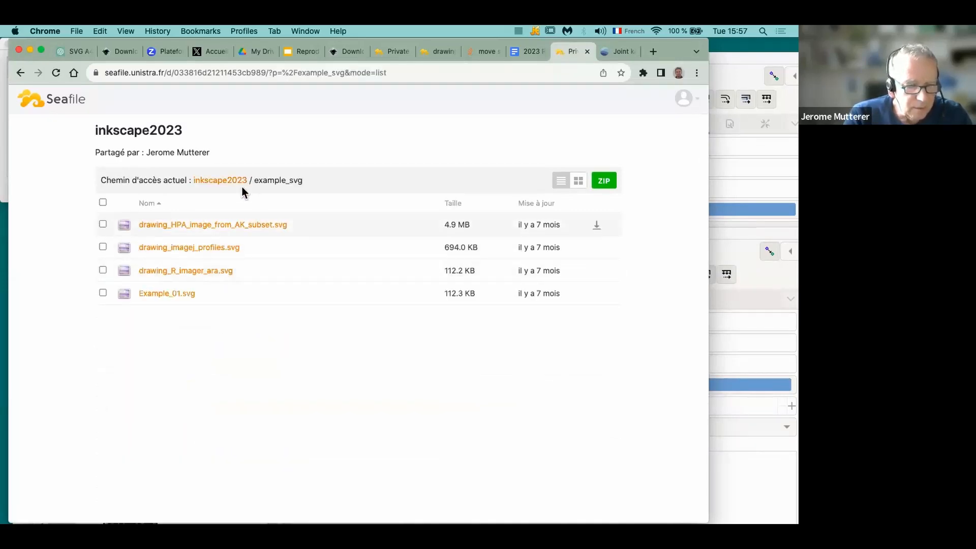
# Step: Return to the main inkscape2023 folder and download i2k_all.svg
pyautogui.click(234, 180)
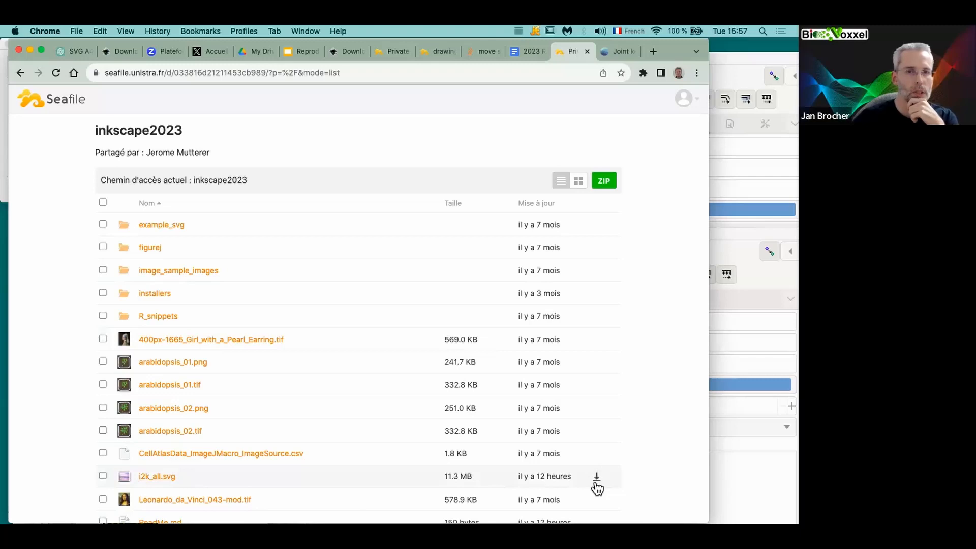
pyautogui.click(104, 477)
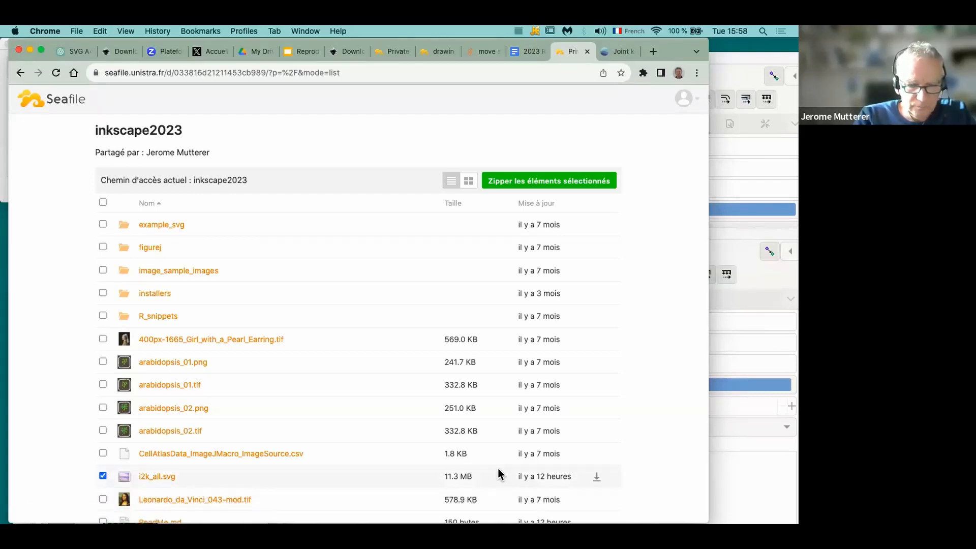
pyautogui.click(596, 478)
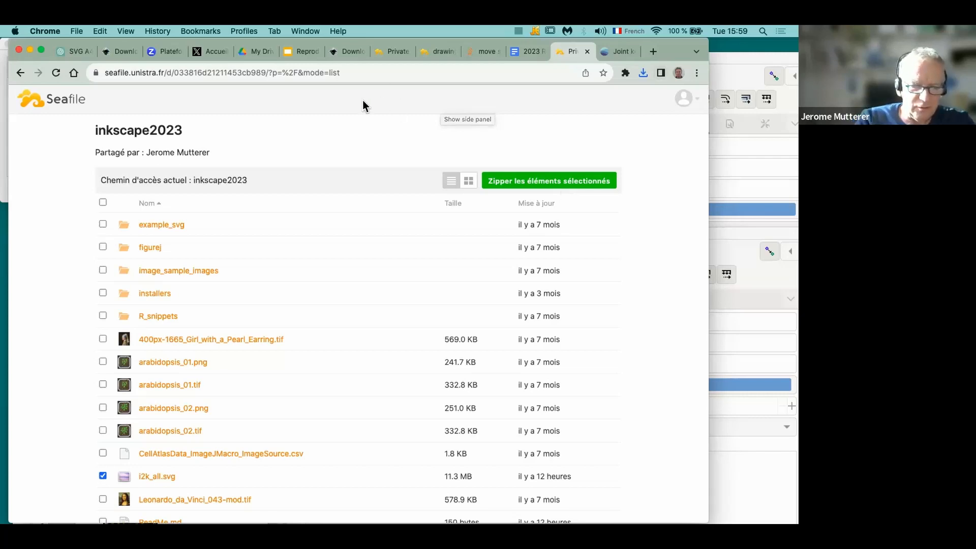
# Step: Go to gitlab.com/doctormo, open the inkscape-imagej-panel project and look over its download option and extension files
pyautogui.click(341, 73)
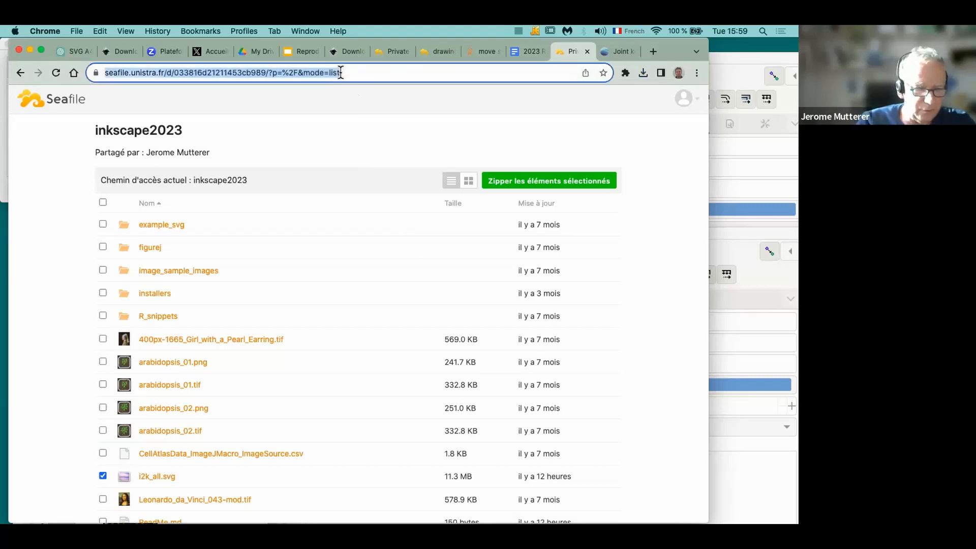
pyautogui.write('gitlab.com/doctormo')
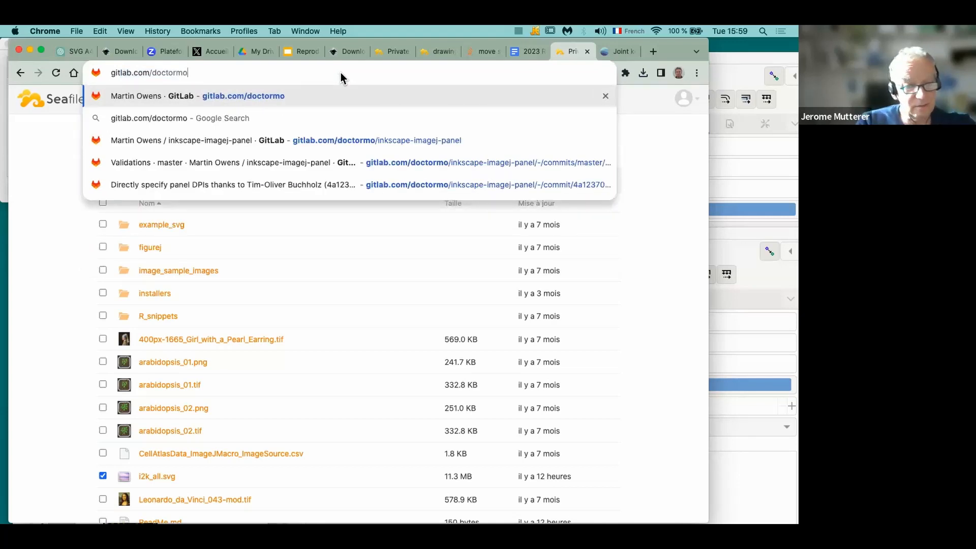
pyautogui.press('Return')
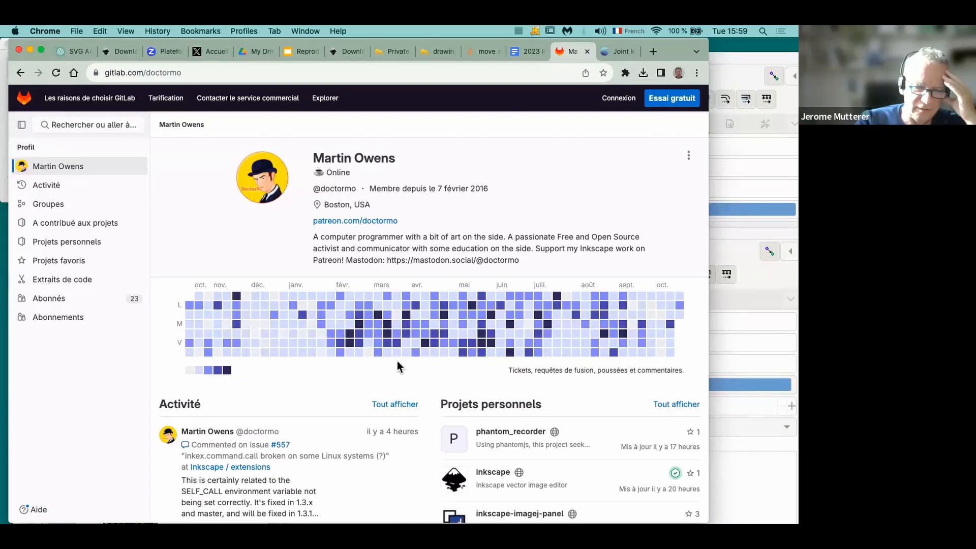
pyautogui.scroll(-3, 398, 361)
pyautogui.scroll(-2, 397, 361)
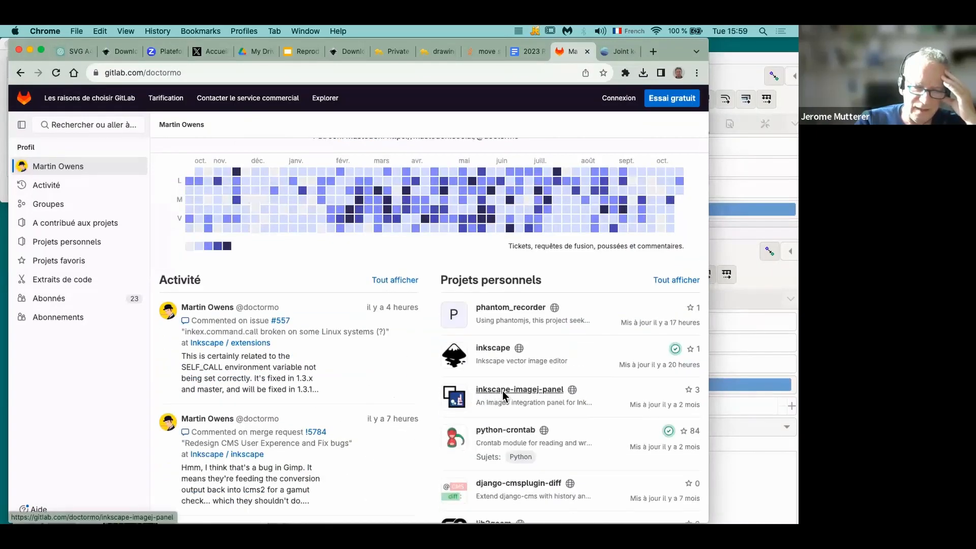
pyautogui.click(532, 389)
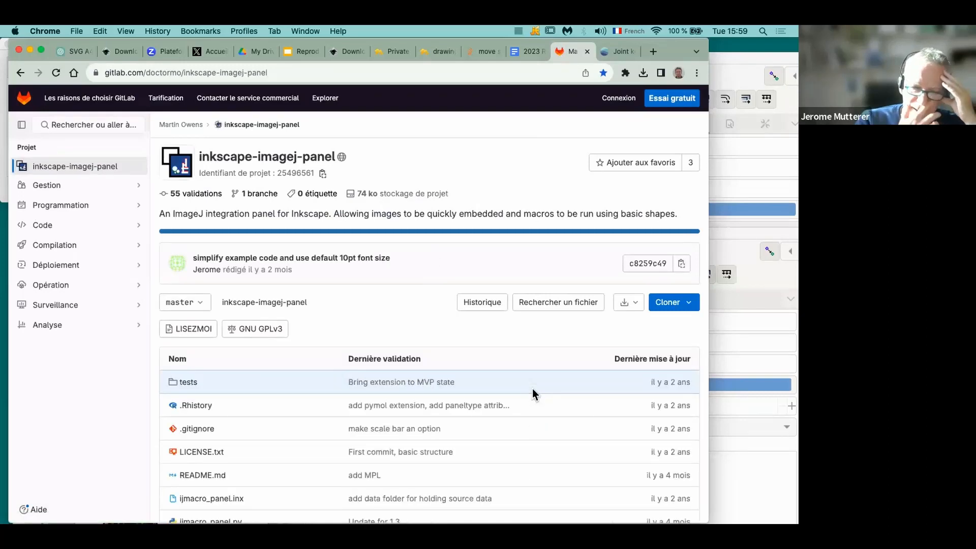
pyautogui.scroll(-1, 399, 346)
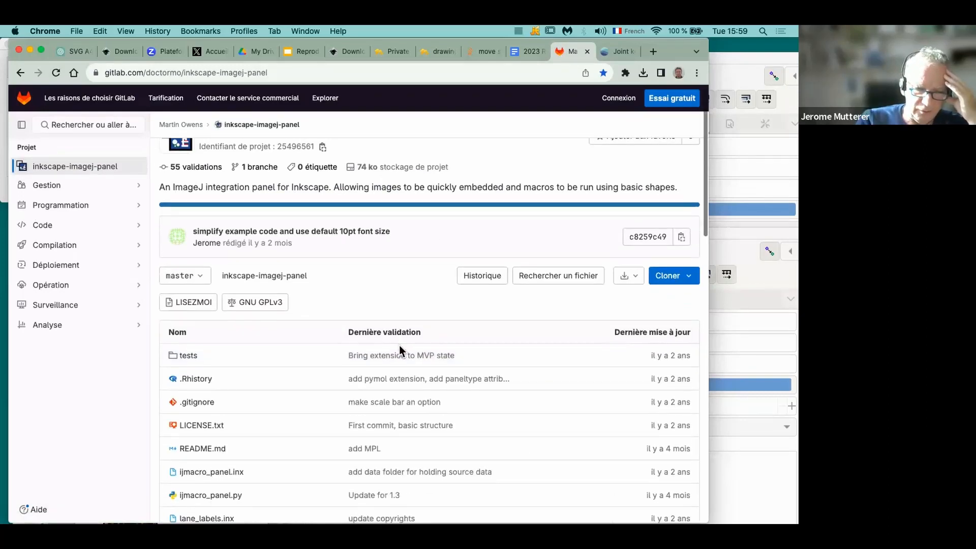
pyautogui.scroll(1, 399, 346)
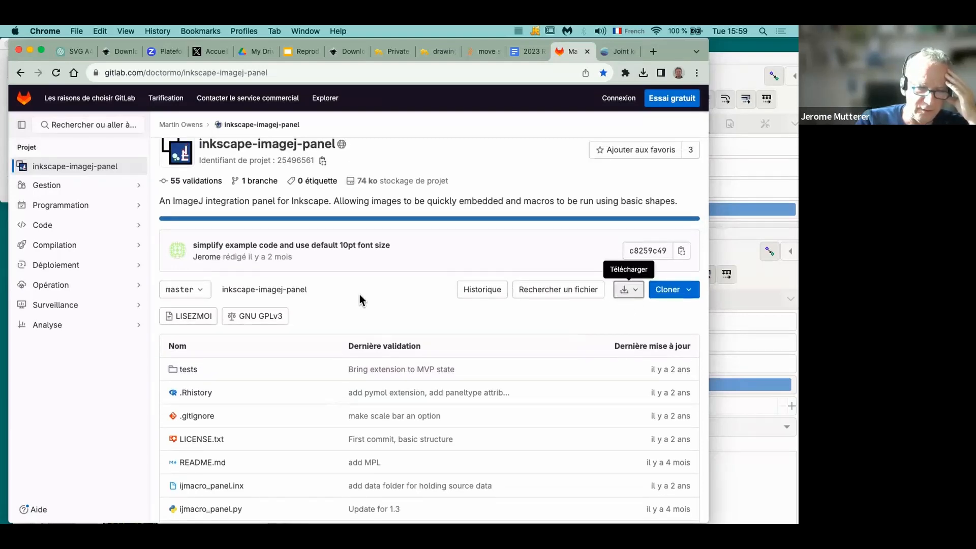
pyautogui.scroll(-5, 360, 305)
pyautogui.scroll(-1, 358, 295)
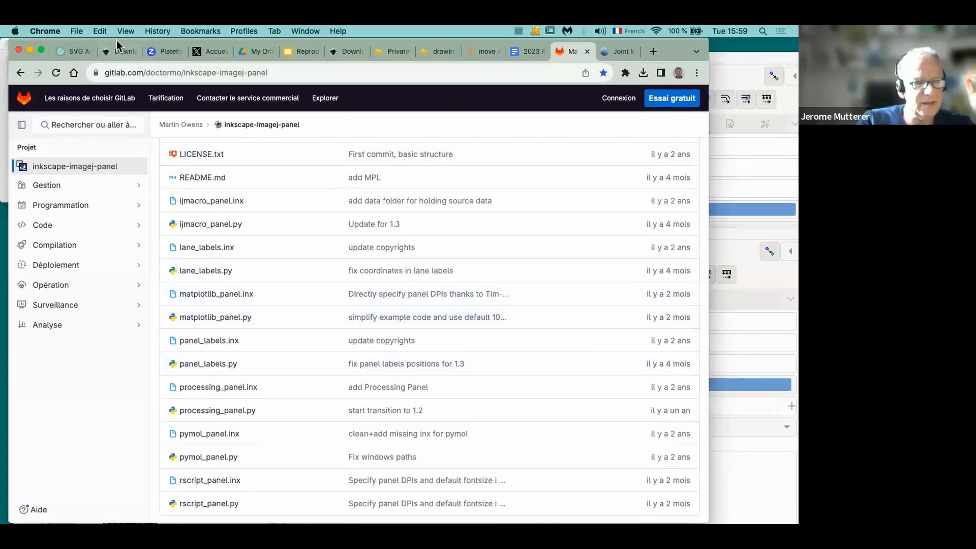
# Step: Switch back to drawing.svg in Inkscape and open the user extensions folder from the System preferences
pyautogui.moveTo(117, 55); pyautogui.dragTo(170, 323)
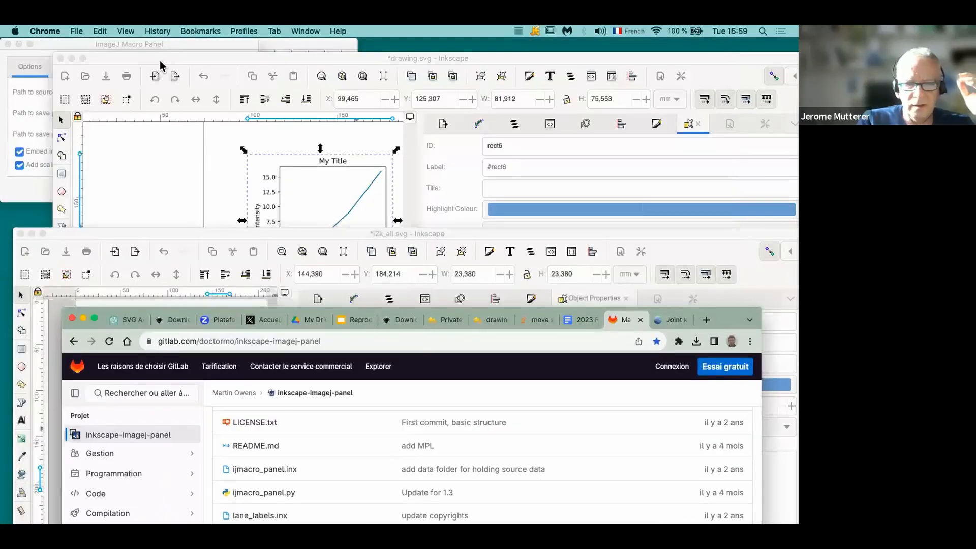
pyautogui.click(160, 66)
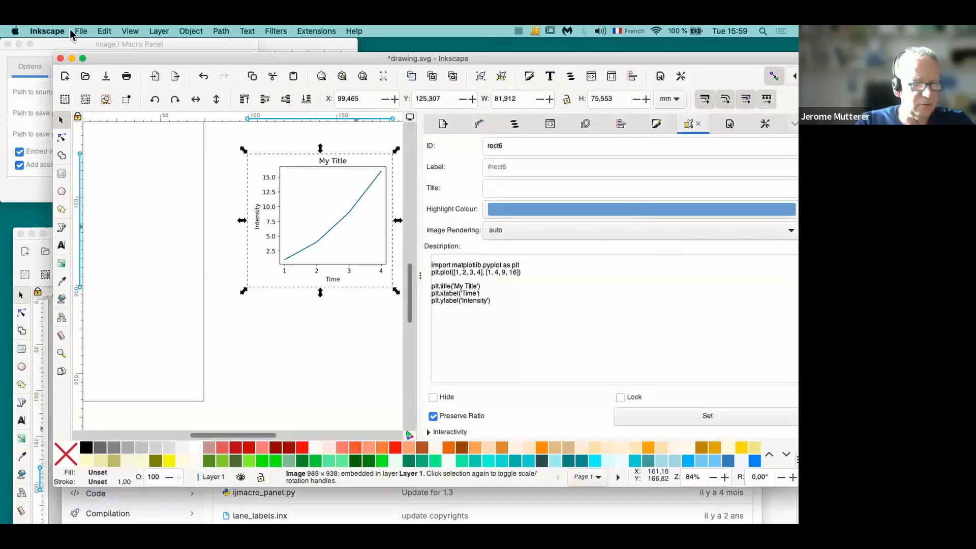
pyautogui.click(51, 31)
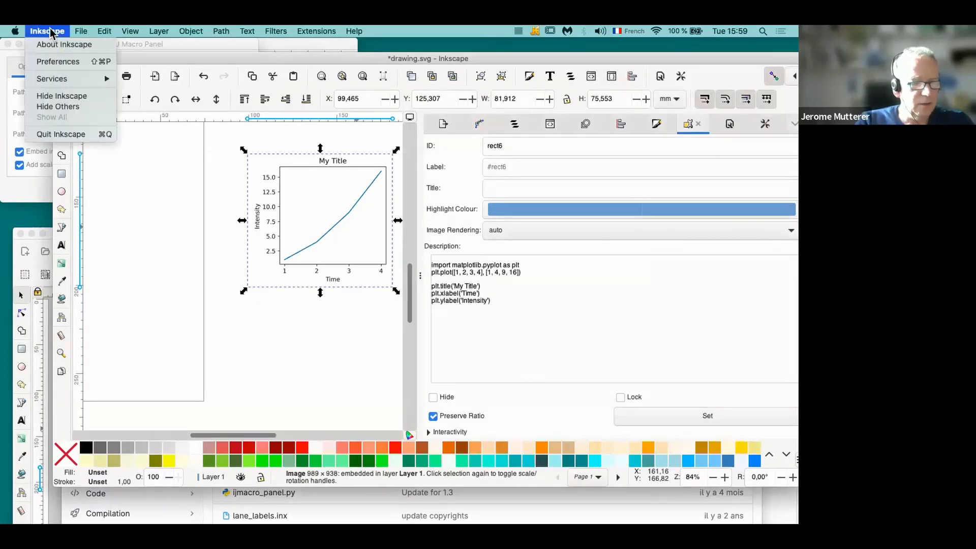
pyautogui.click(58, 62)
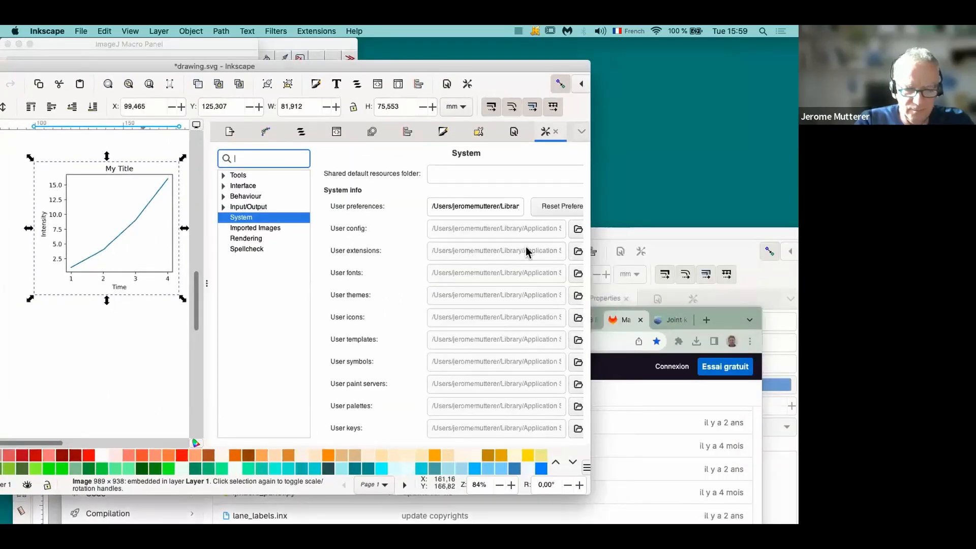
pyautogui.click(574, 254)
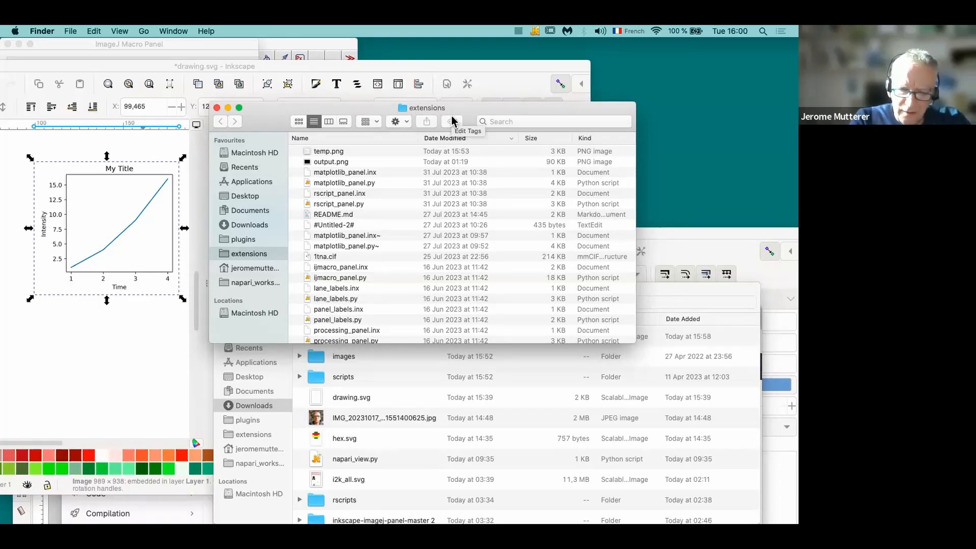
pyautogui.moveTo(379, 116); pyautogui.dragTo(388, 270)
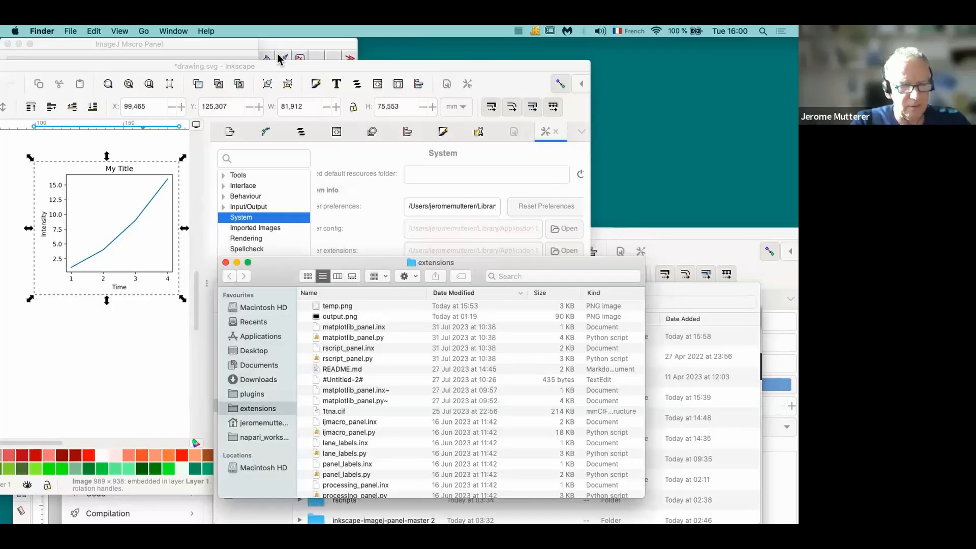
# Step: Open the Matplotlib Panel figure extension in drawing.svg and inspect the python command in its setup
pyautogui.click(189, 70)
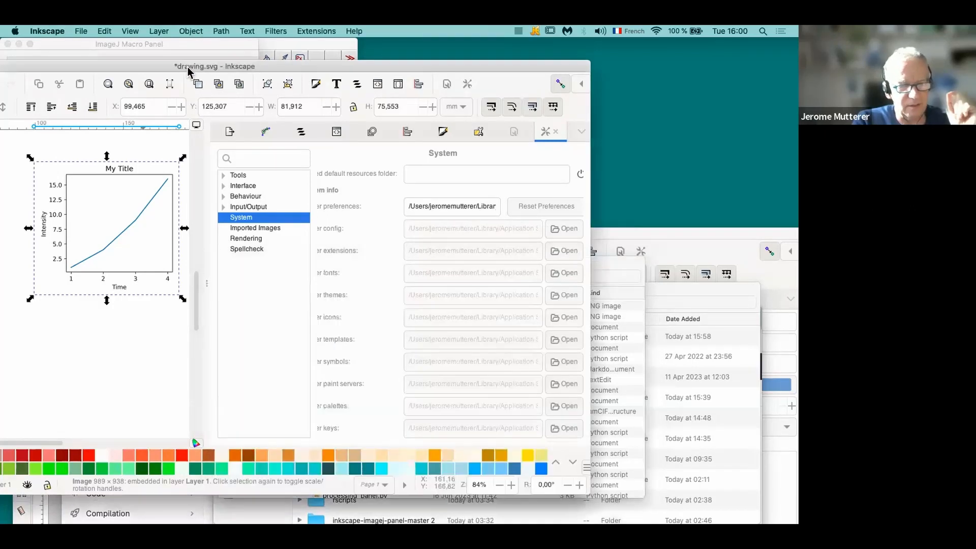
pyautogui.click(275, 31)
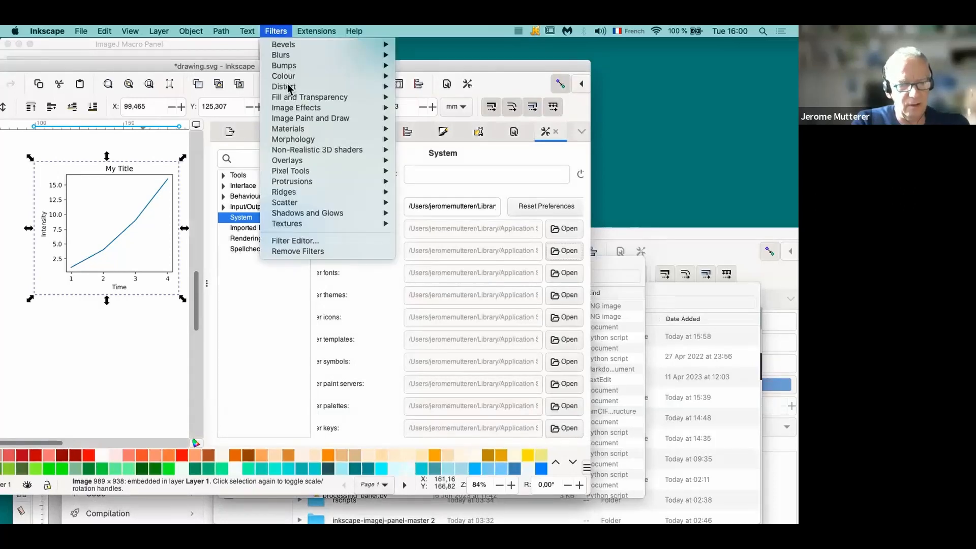
pyautogui.moveTo(316, 32)
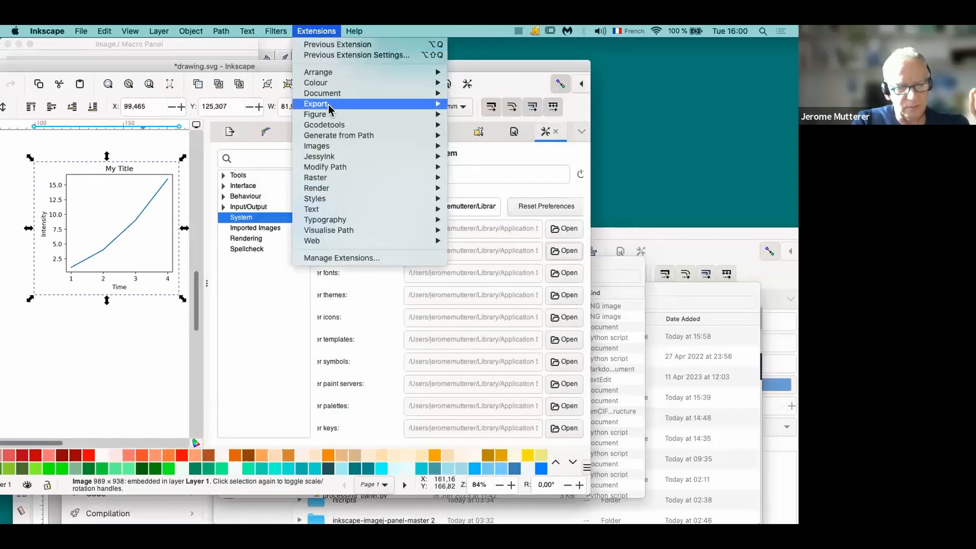
pyautogui.moveTo(329, 117)
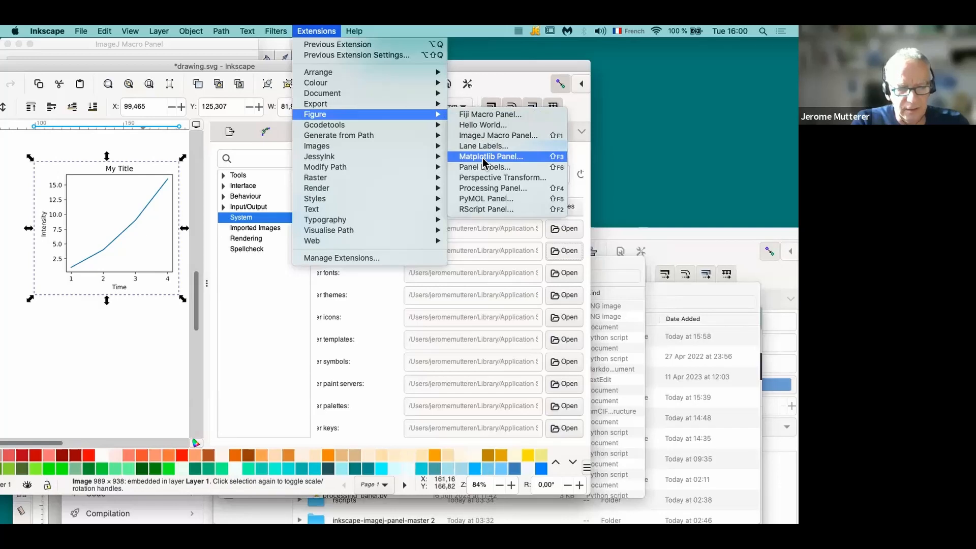
pyautogui.click(483, 157)
pyautogui.click(68, 67)
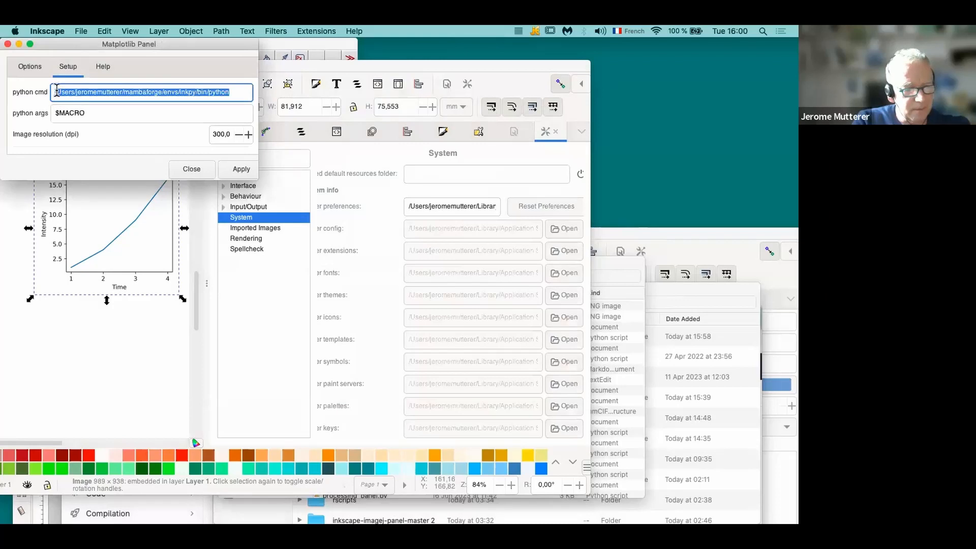
pyautogui.click(80, 91)
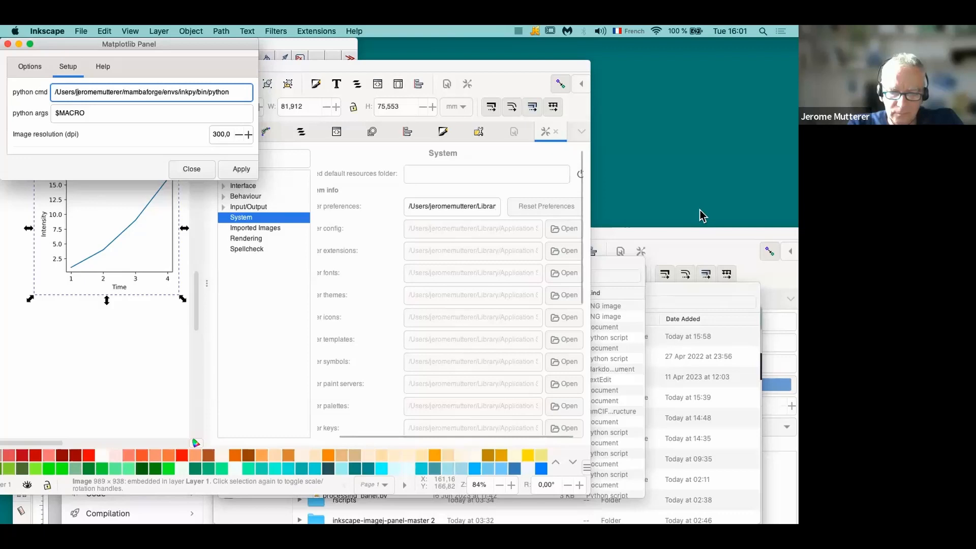
pyautogui.click(751, 250)
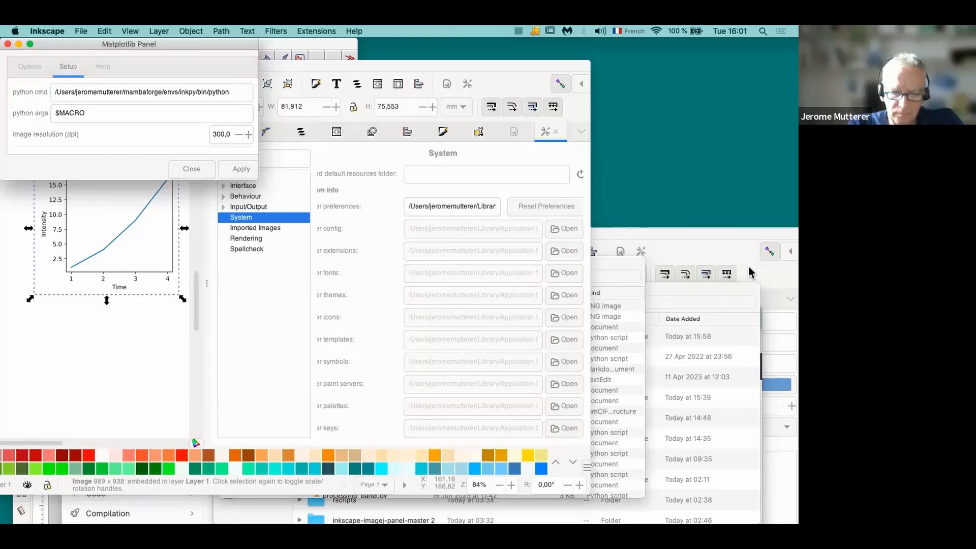